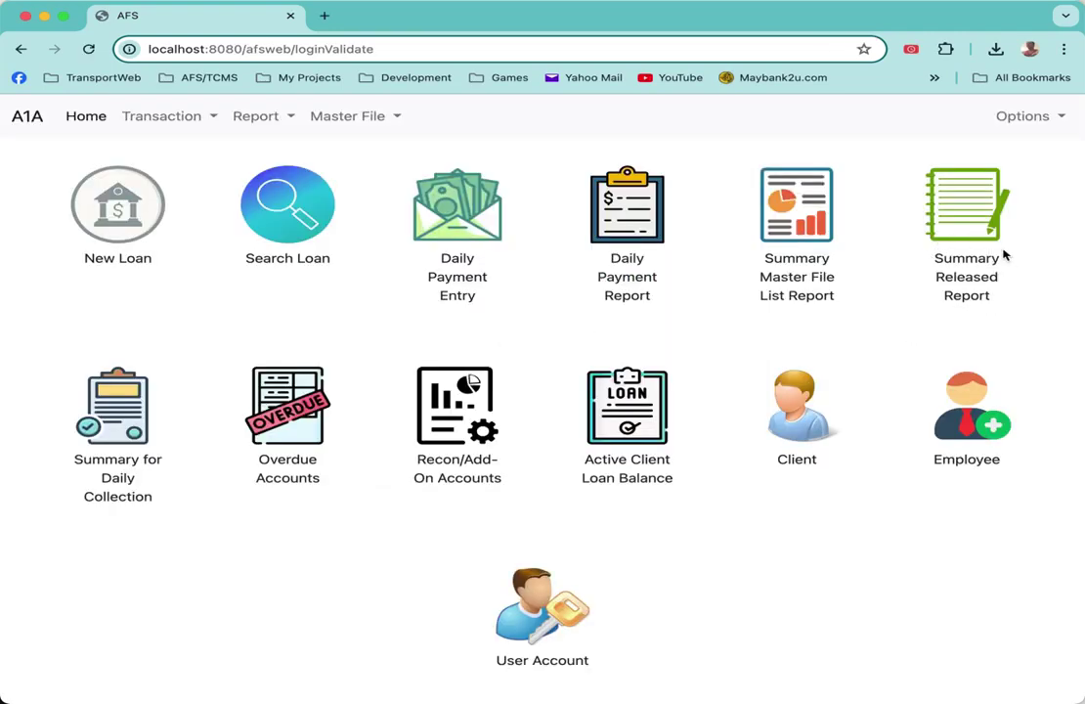
# - Open the Summary Released Report with the Summary type and choose Pampanga1 as the branch
pyautogui.click(970, 215)
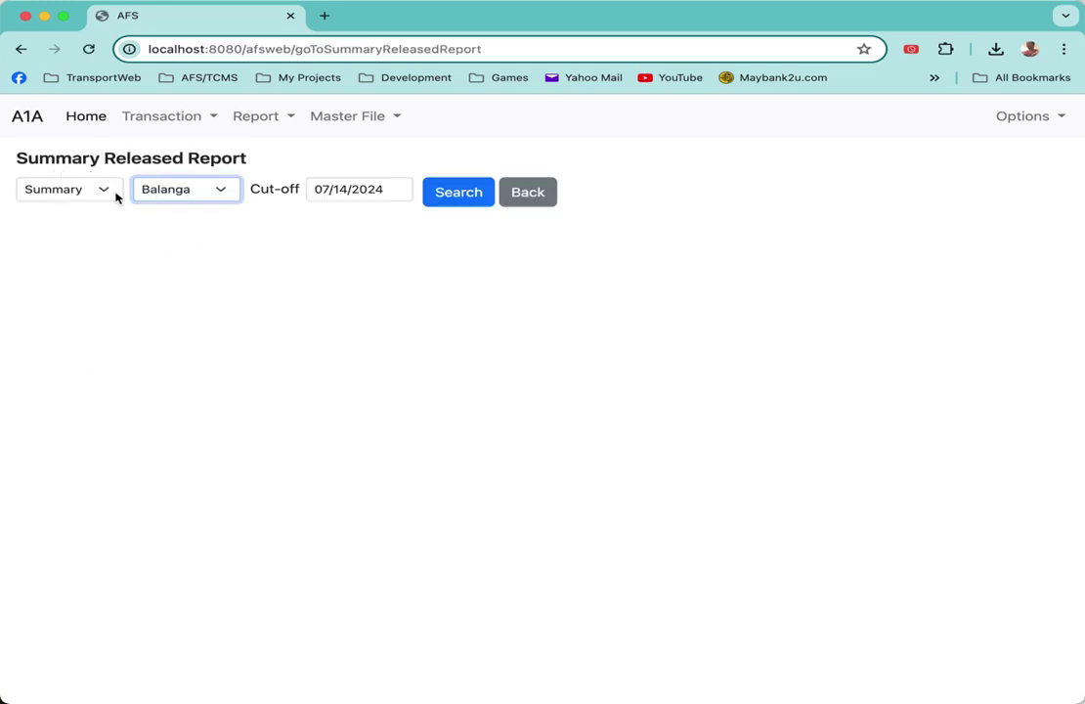
pyautogui.click(107, 195)
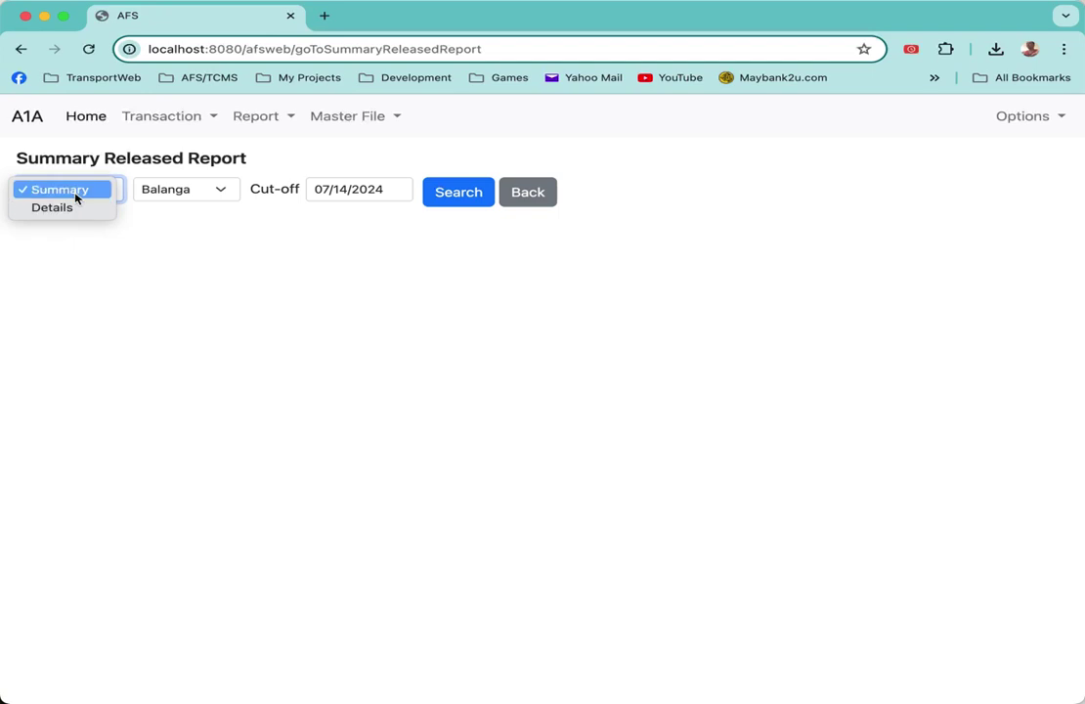
pyautogui.click(75, 198)
pyautogui.click(203, 198)
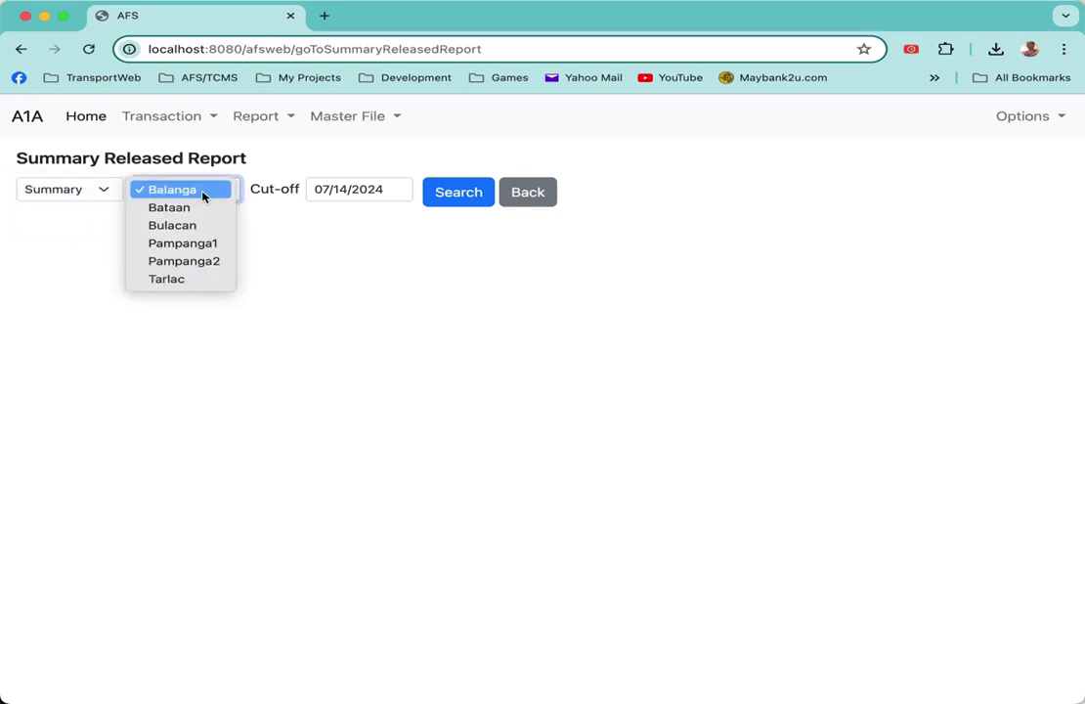
pyautogui.click(196, 252)
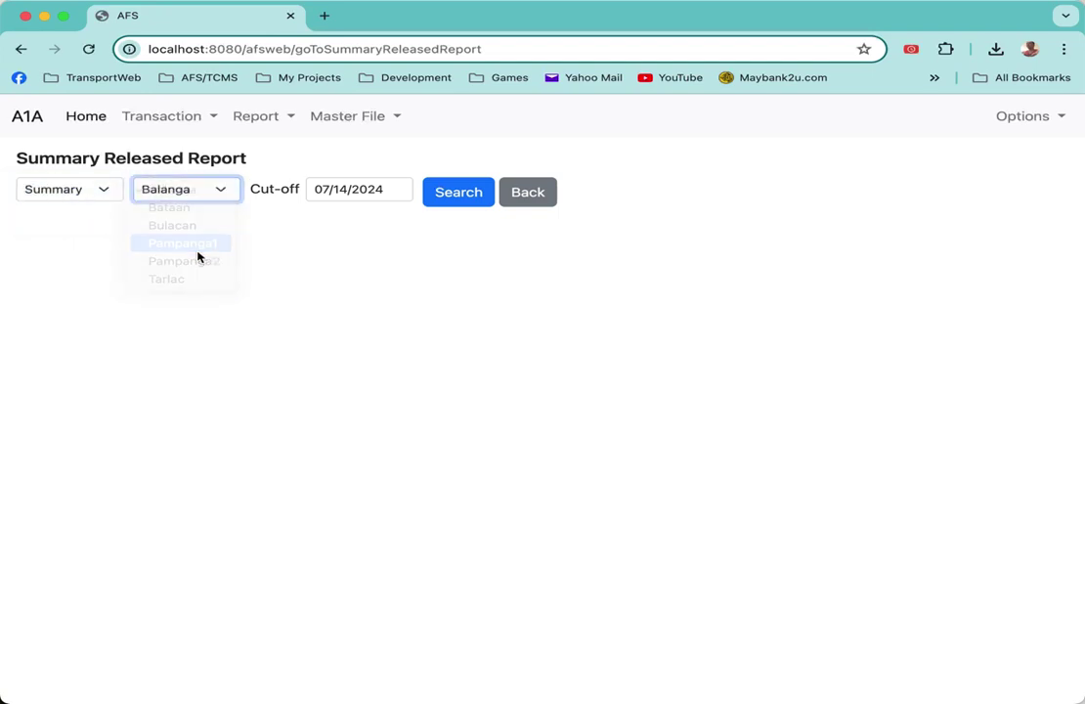
# - Try to search the Pampanga1 summary report with the cut-off date 04/02/2024
pyautogui.click(362, 195)
pyautogui.click(327, 219)
pyautogui.click(327, 219)
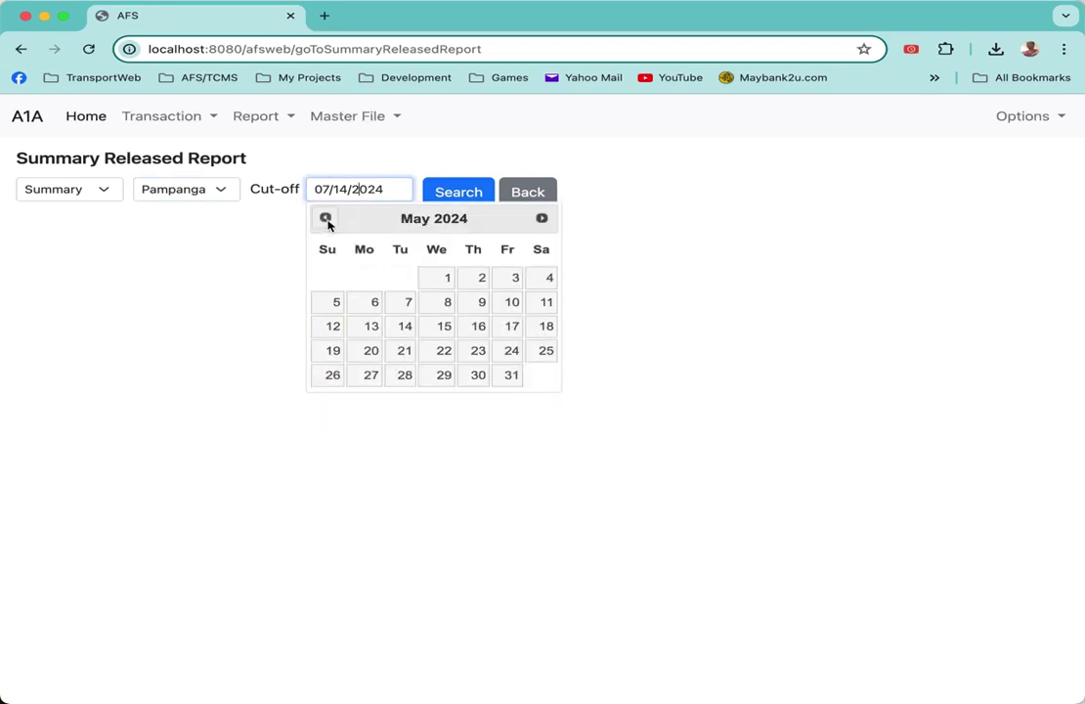
pyautogui.click(327, 221)
pyautogui.click(414, 283)
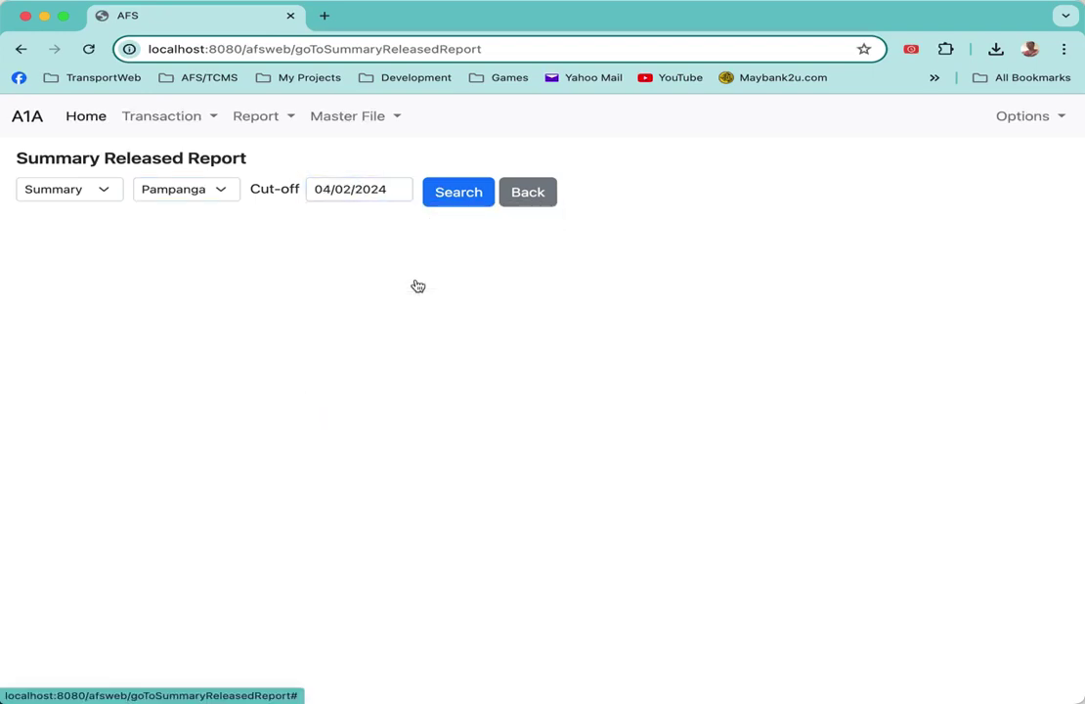
pyautogui.click(474, 201)
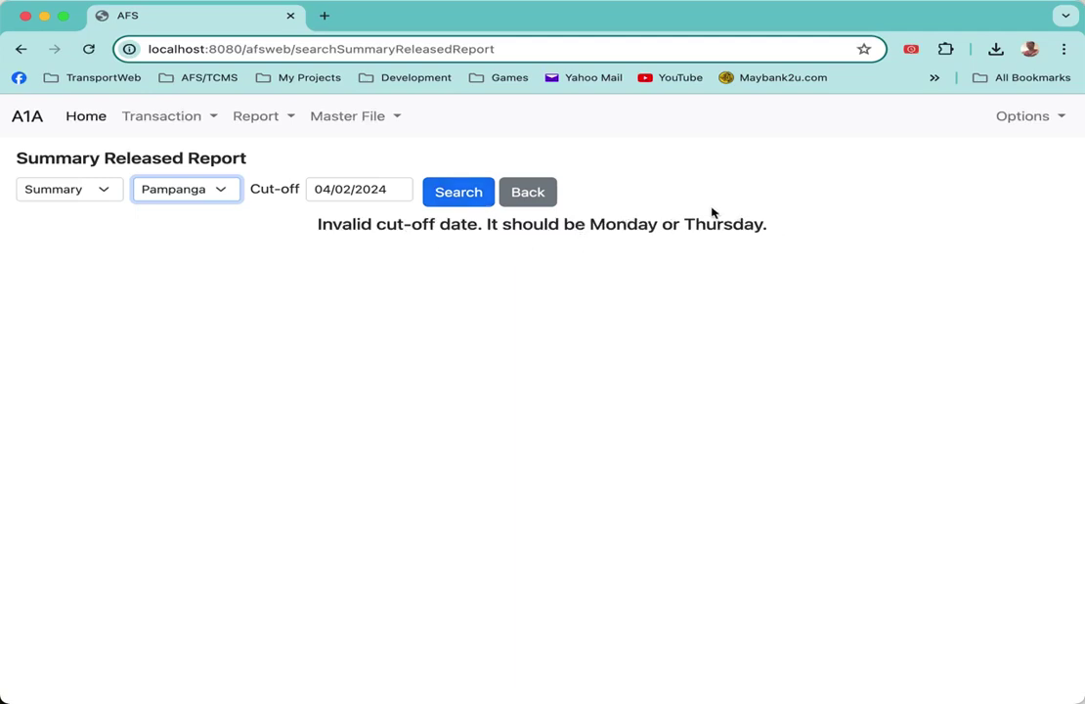
# - Set the cut-off date to Monday 04/01/2024 and search the Pampanga1 summary
pyautogui.click(383, 194)
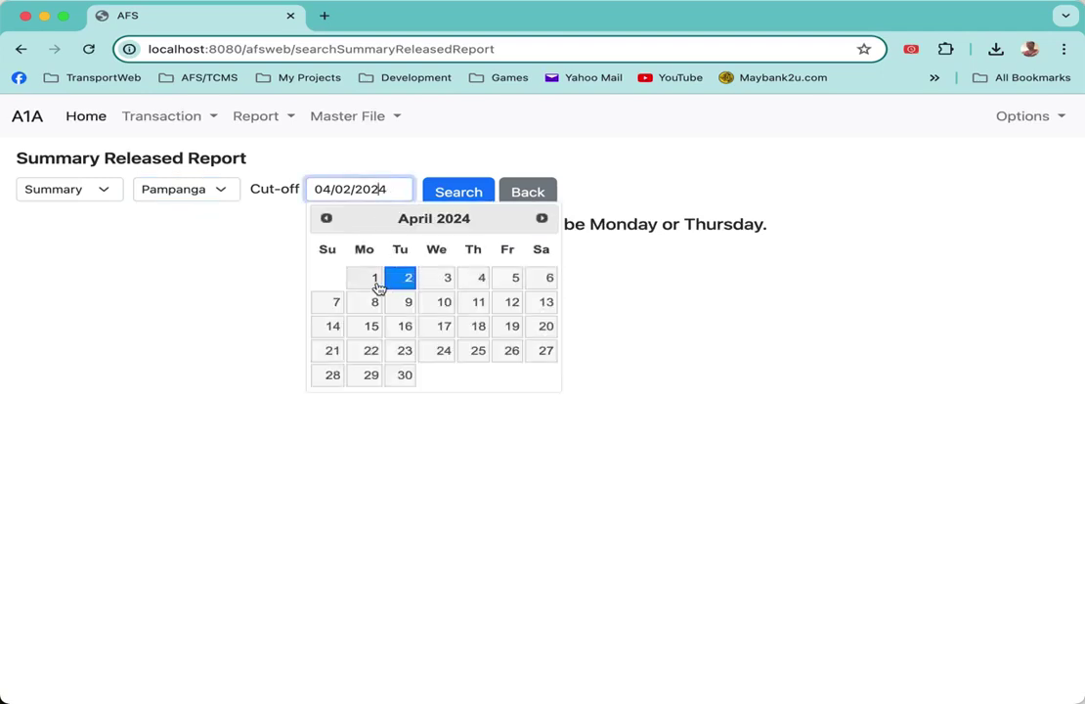
pyautogui.click(377, 284)
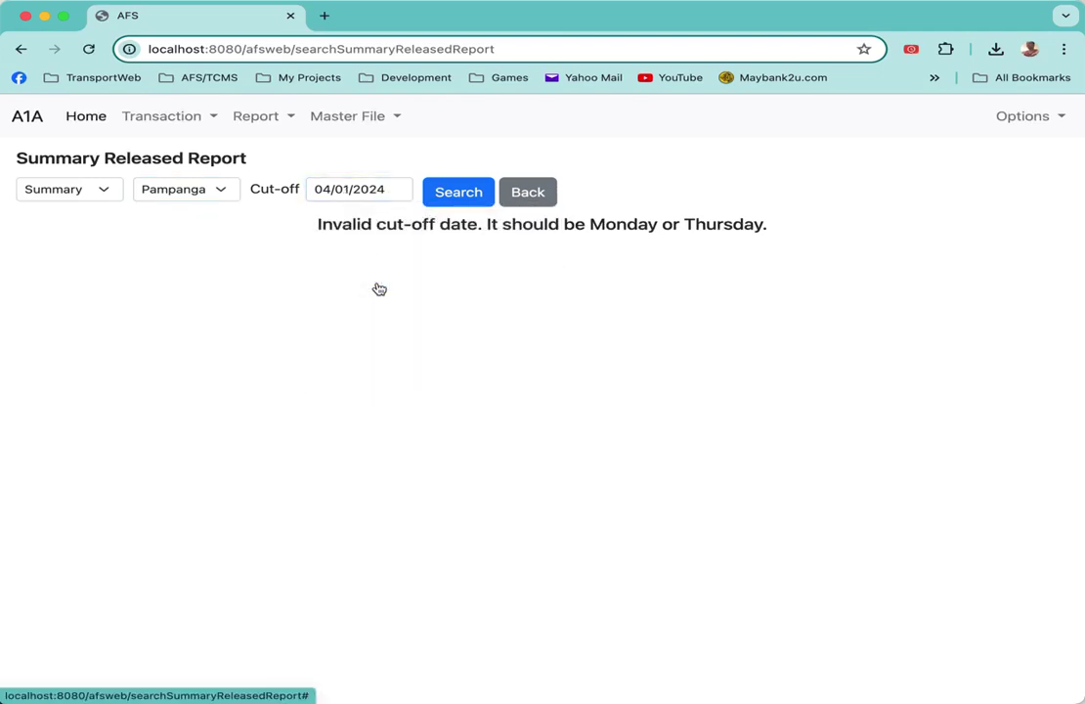
pyautogui.click(474, 200)
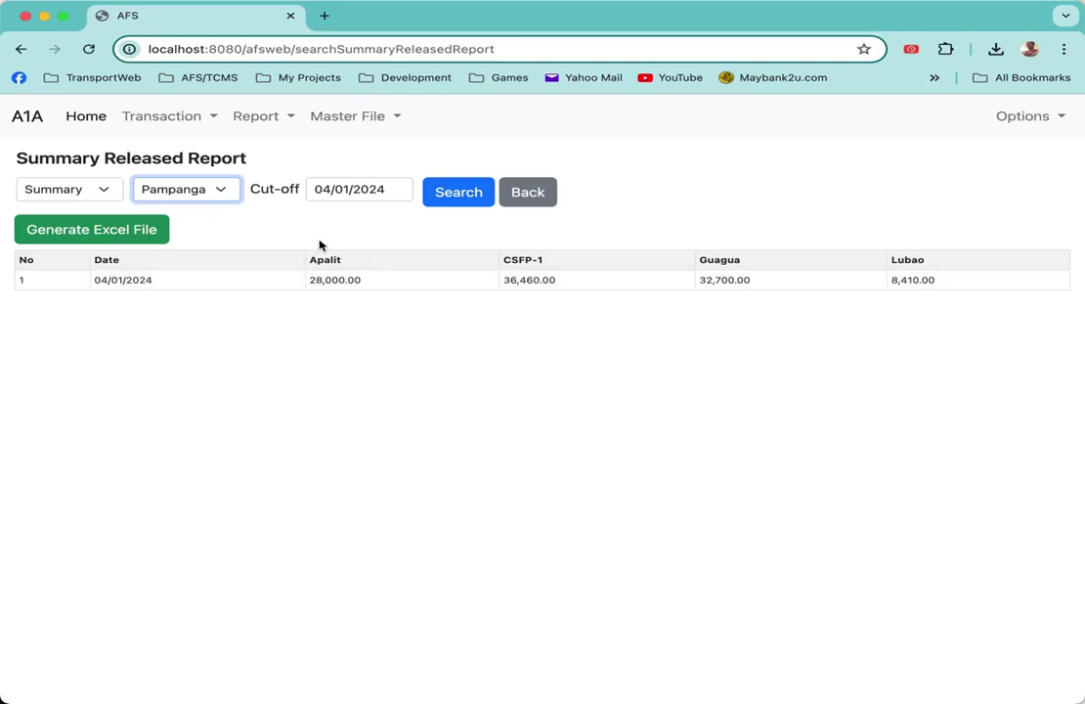
# - Change the report type to Details and search the released loans for the Apalit area
pyautogui.click(113, 199)
pyautogui.click(90, 210)
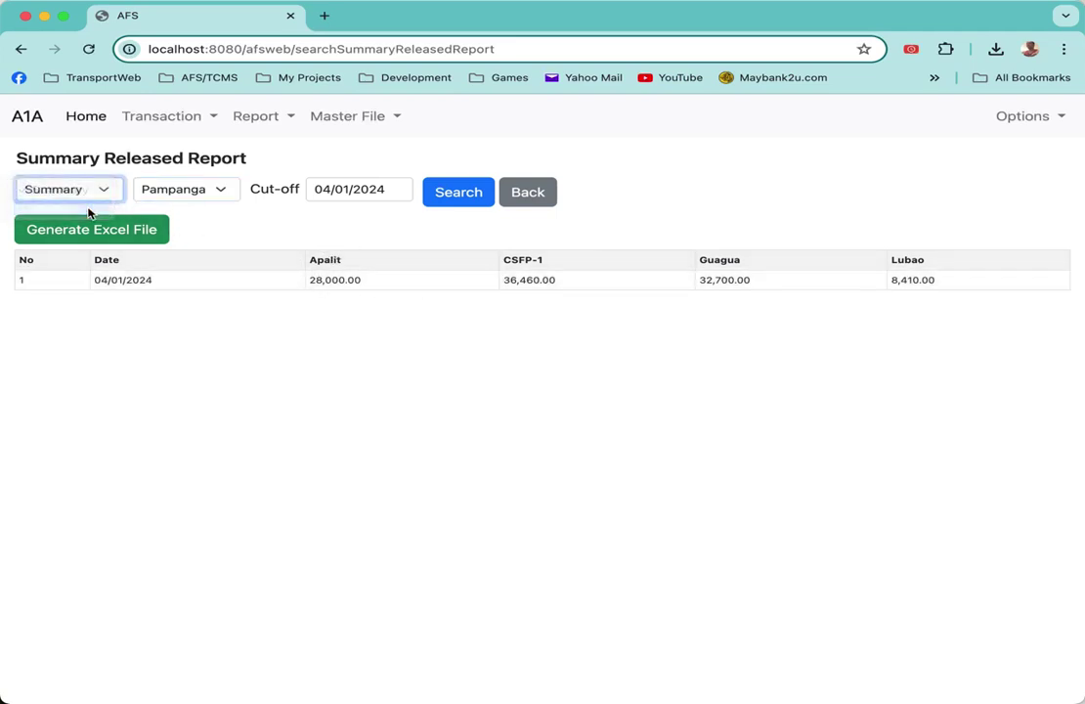
pyautogui.click(323, 201)
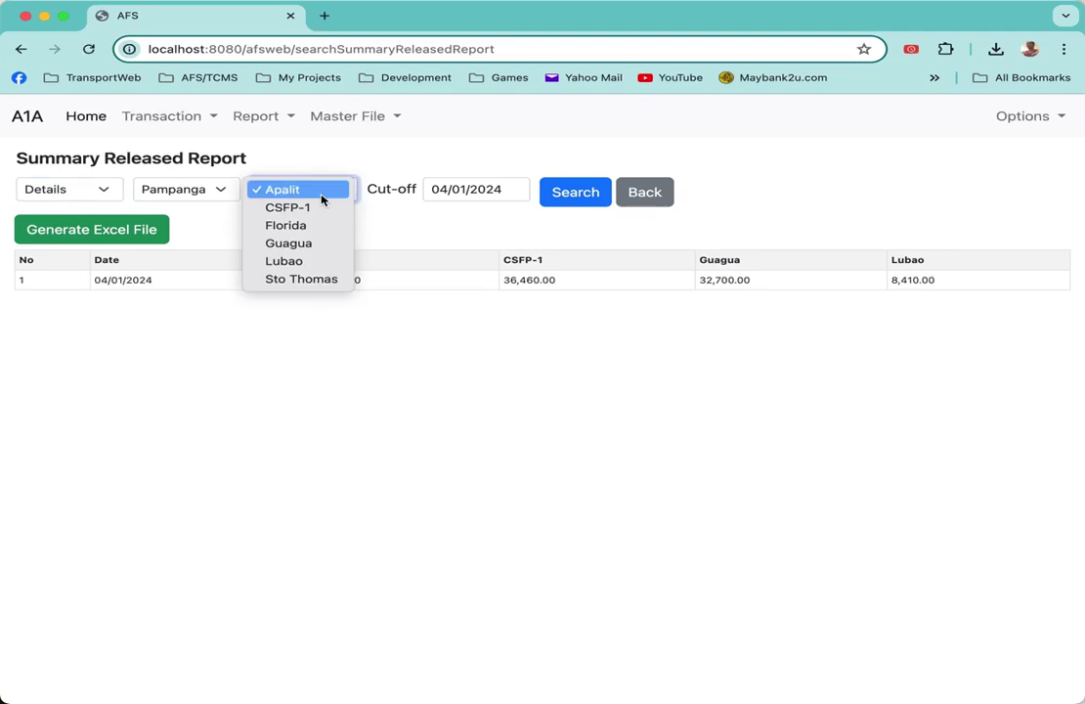
pyautogui.click(323, 201)
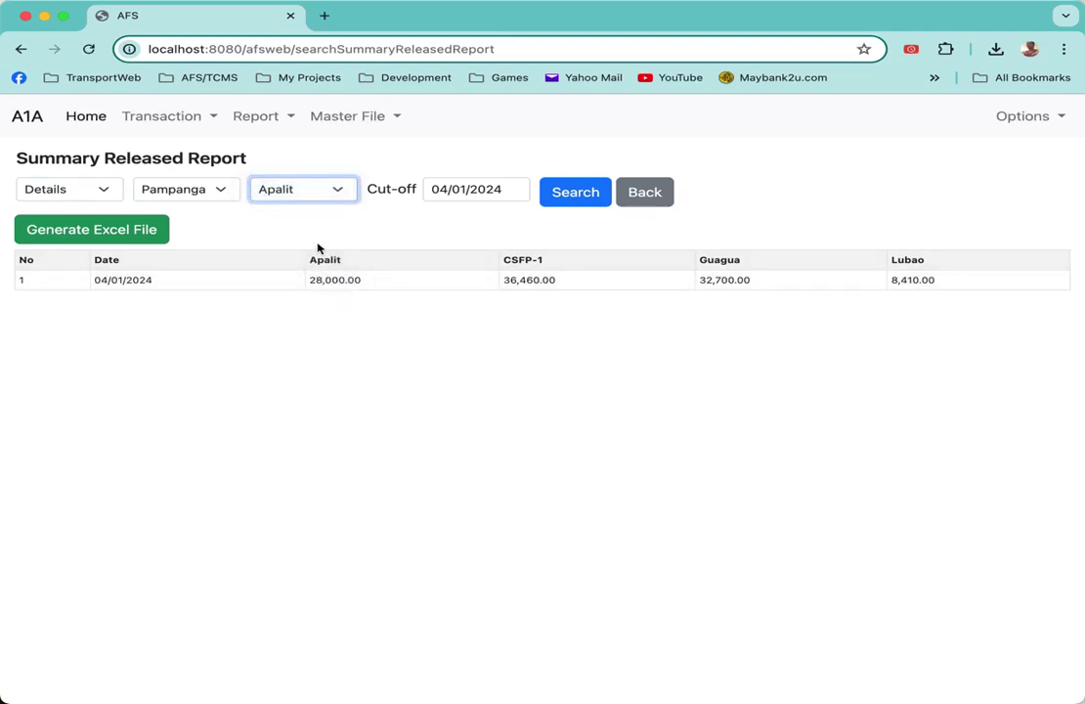
pyautogui.click(583, 201)
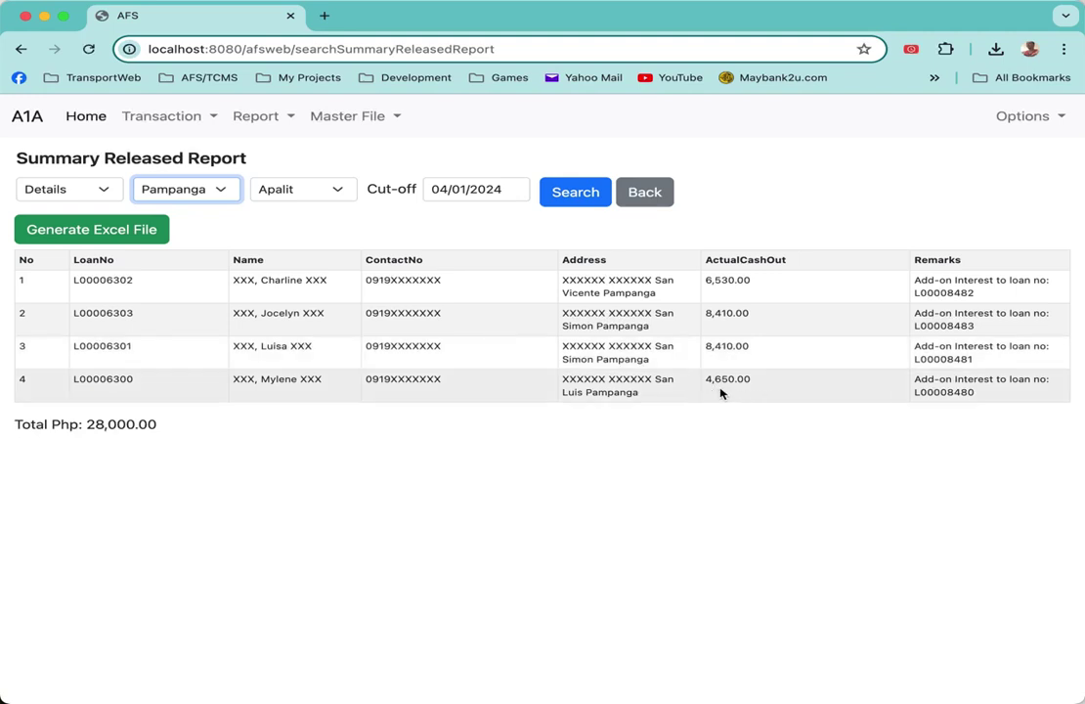
# - Search the detailed report for the CSFP-1 area and review its loan list down to the total
pyautogui.click(328, 191)
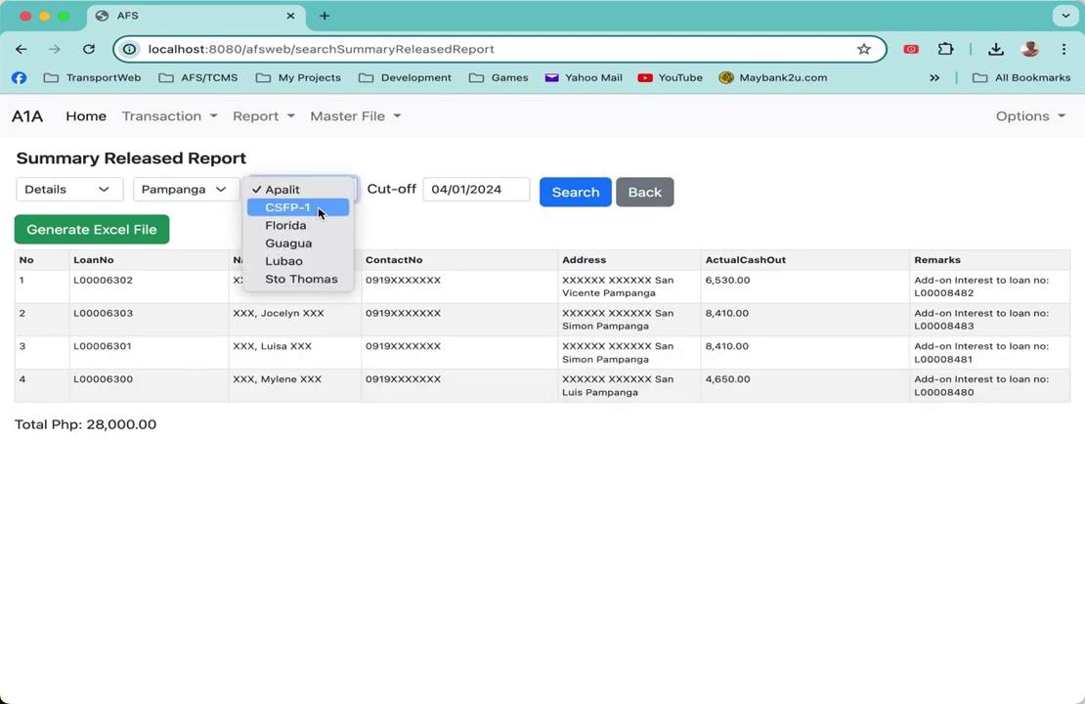
pyautogui.click(319, 208)
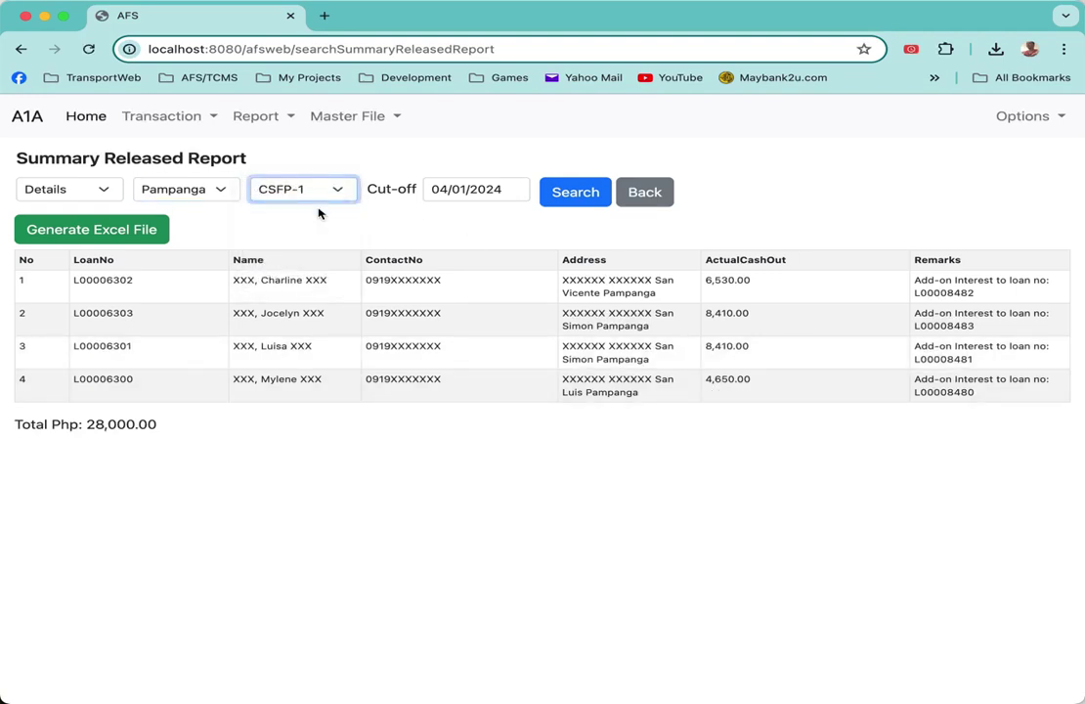
pyautogui.click(584, 196)
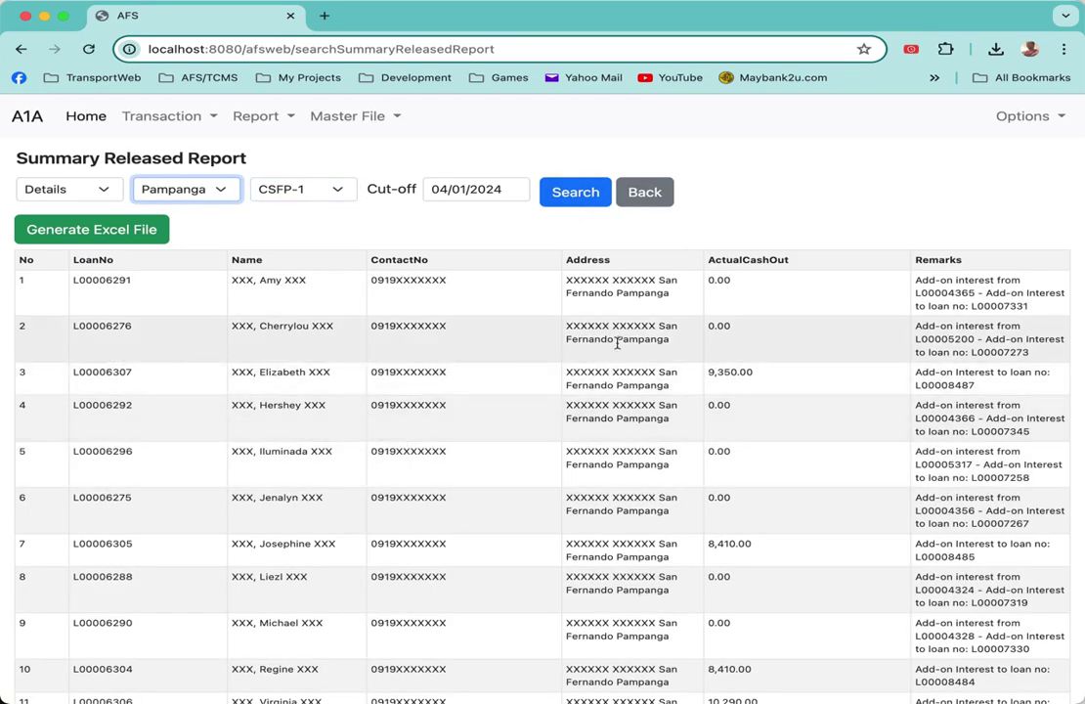
pyautogui.scroll(-2, 597, 404)
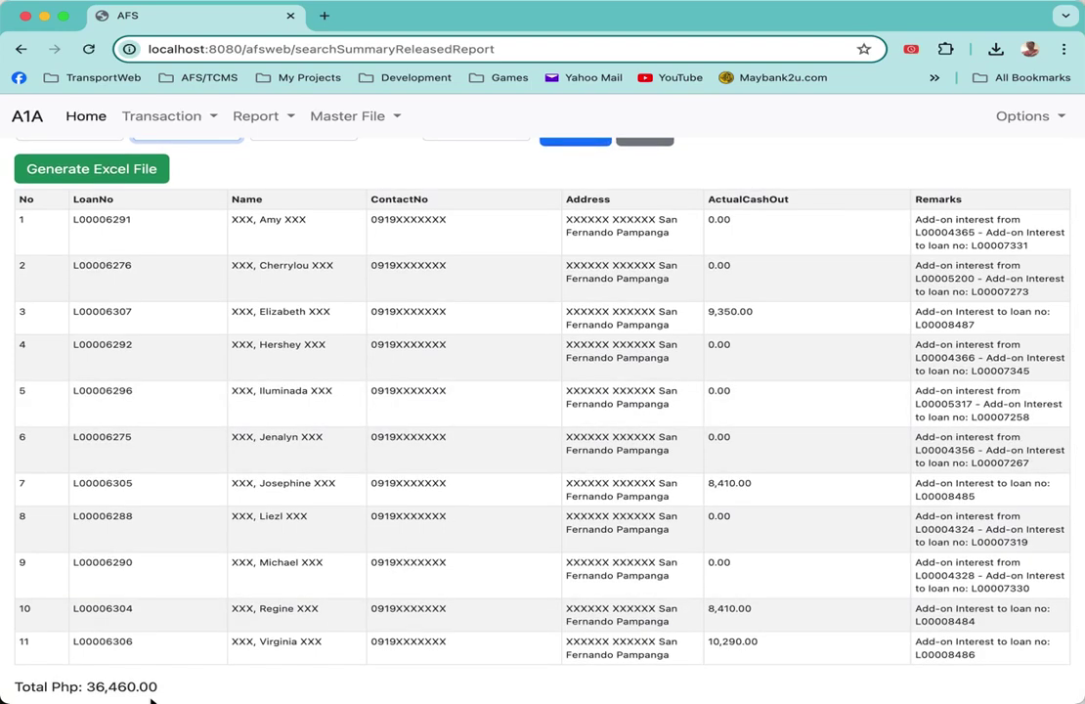
pyautogui.scroll(2, 485, 513)
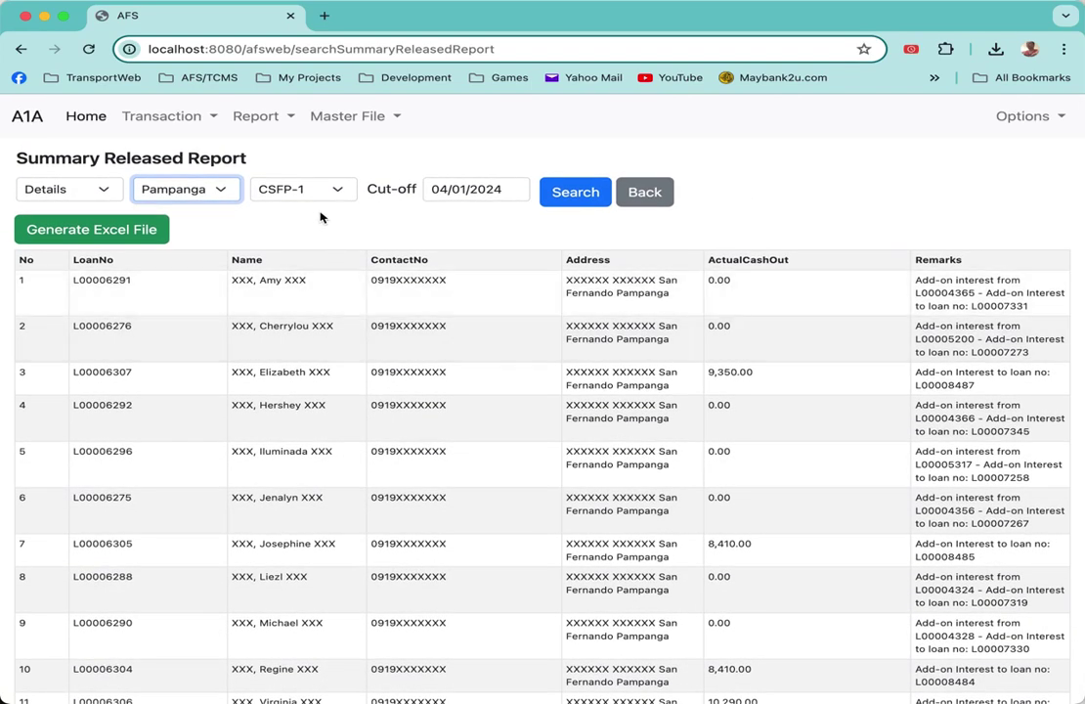
# - Search the detailed report of released loans for the Guagua area
pyautogui.click(293, 188)
pyautogui.click(350, 226)
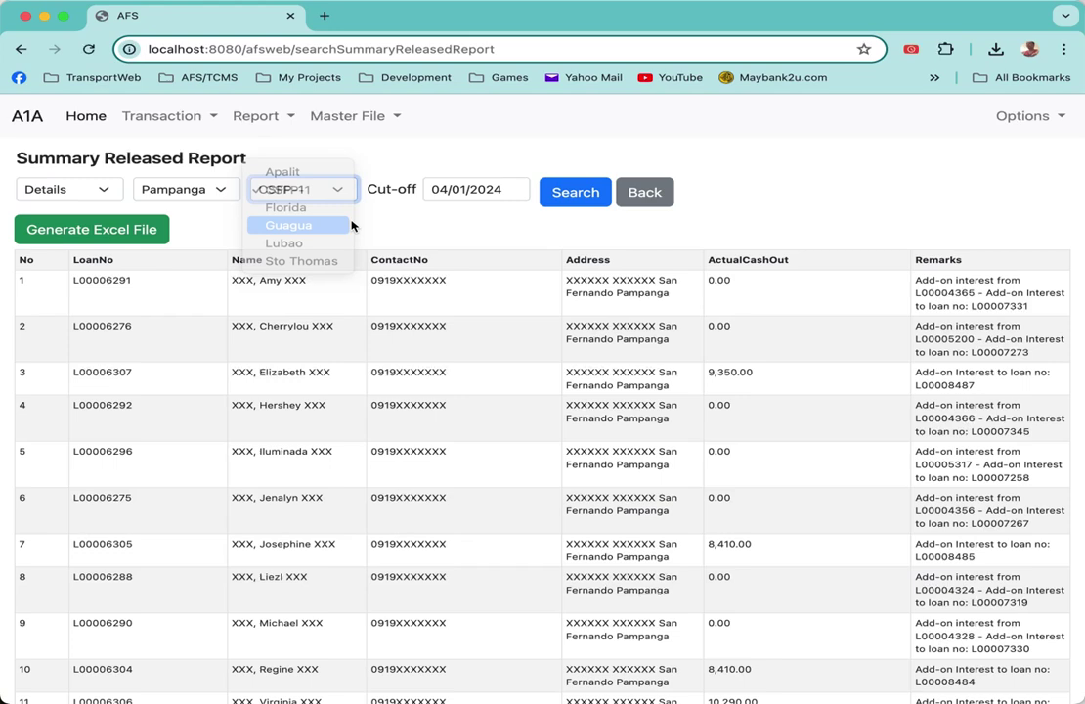
pyautogui.click(581, 204)
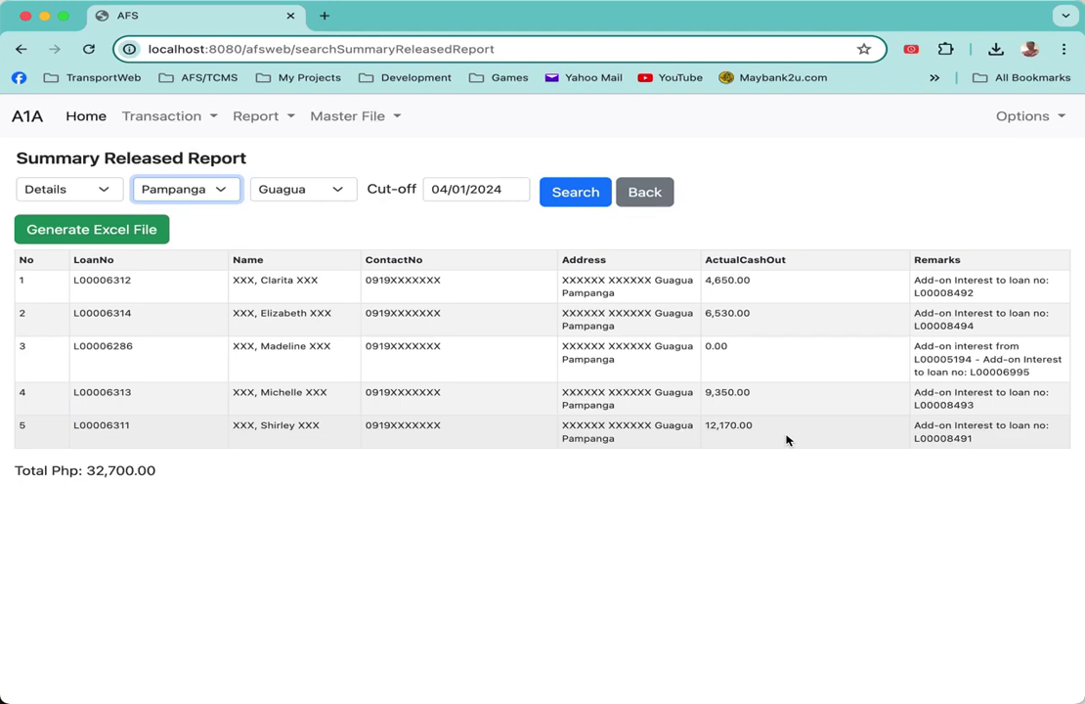
# - Search the detailed report of released loans for the Lubao area
pyautogui.click(337, 193)
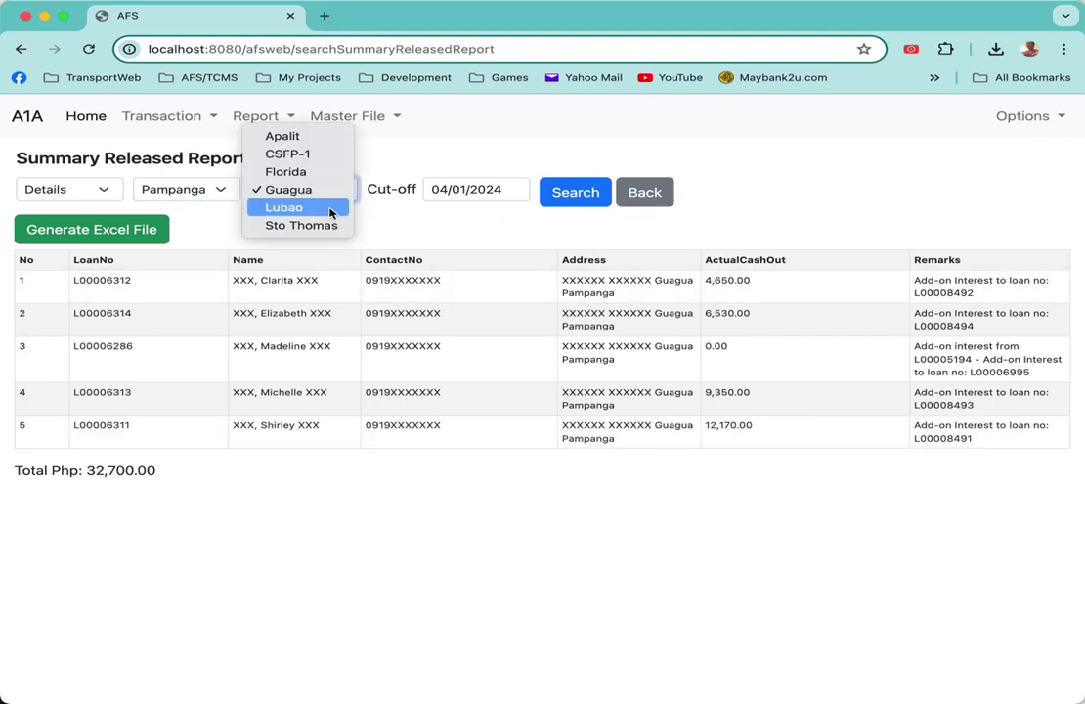
pyautogui.click(286, 208)
pyautogui.click(577, 193)
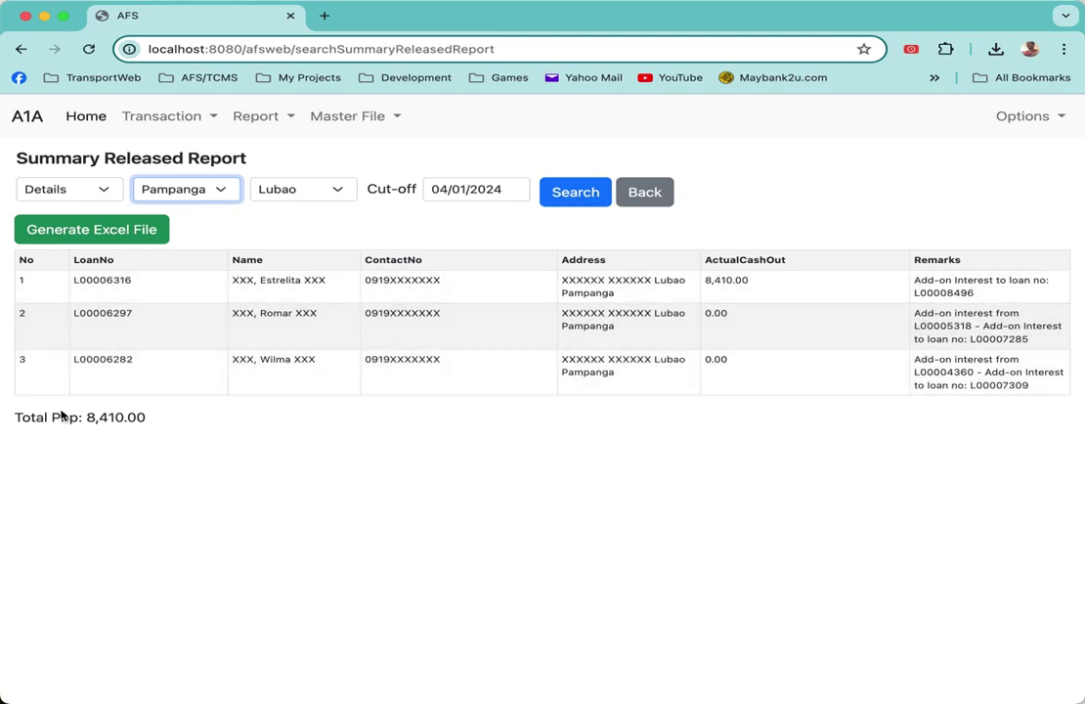
# - Return the report type to Summary and search again to compare the Pampanga1 area amounts
pyautogui.click(99, 193)
pyautogui.click(95, 186)
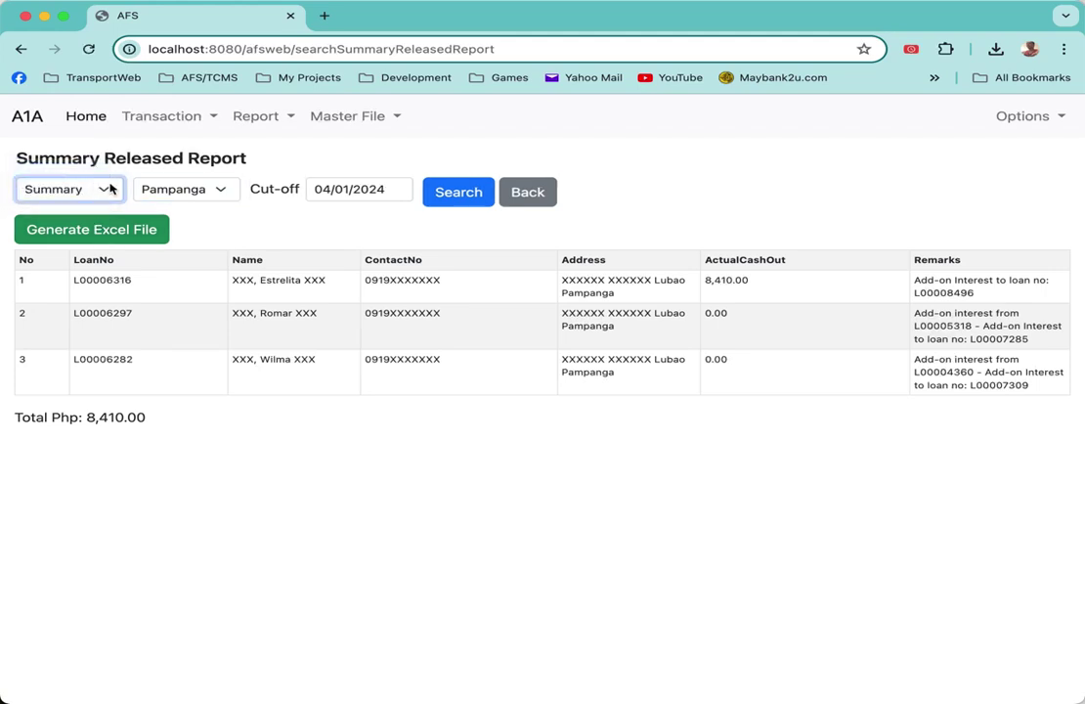
pyautogui.click(460, 195)
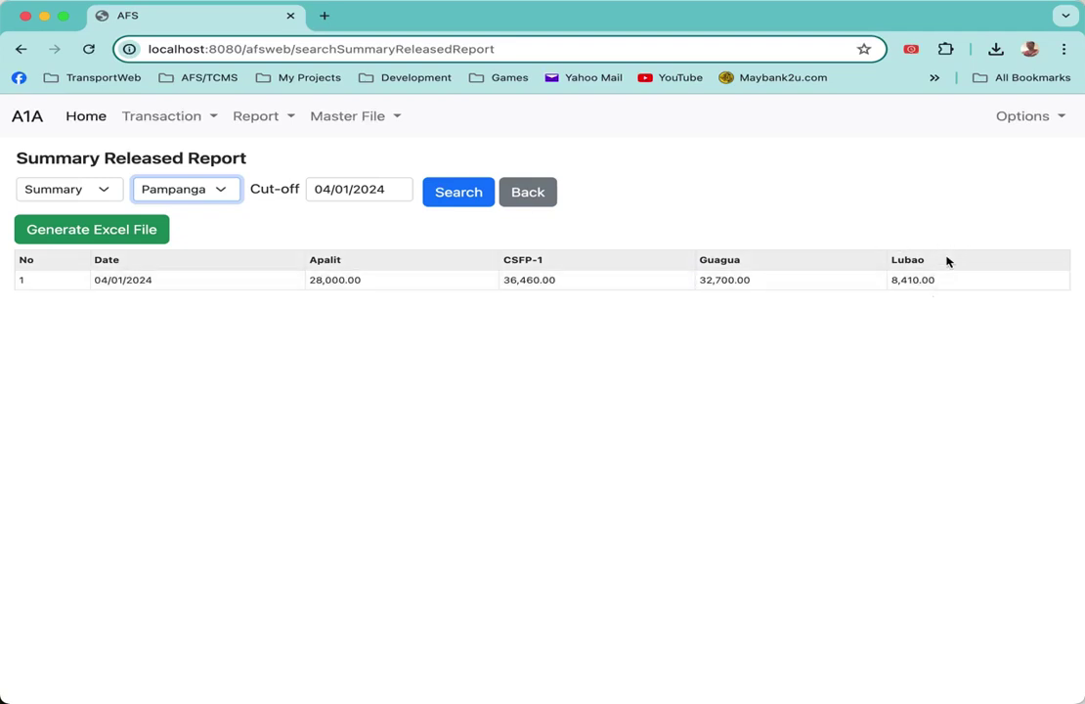
# - Switch the report type back to Details and search the Lubao area's loans to check them against the summary
pyautogui.click(101, 193)
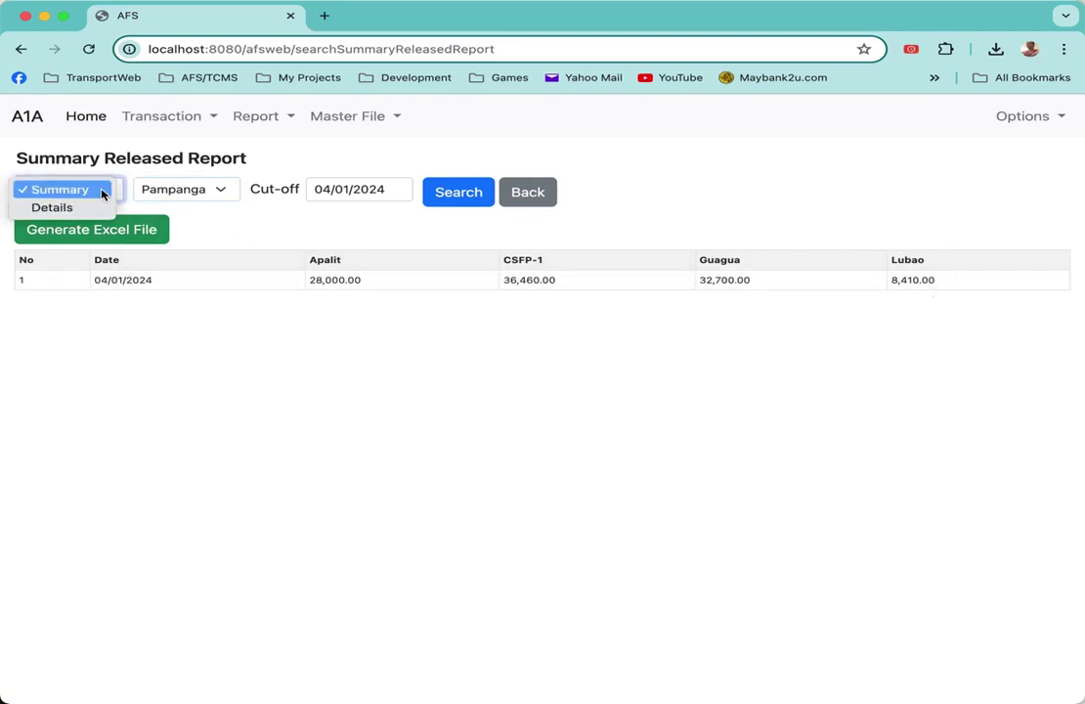
pyautogui.click(97, 208)
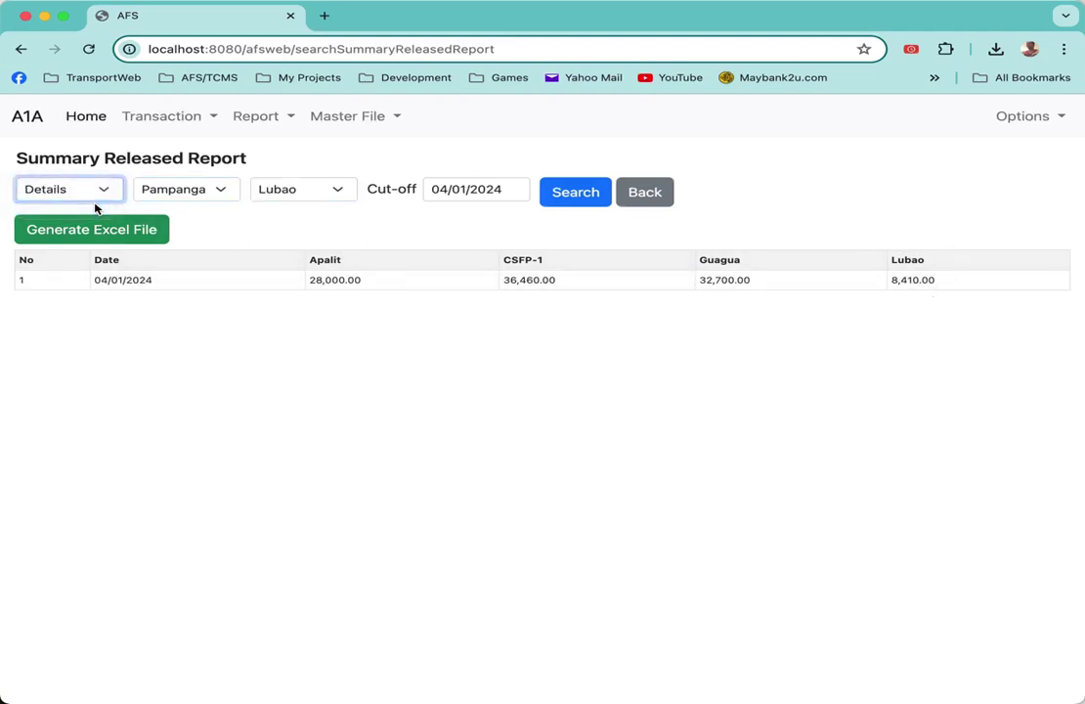
pyautogui.click(578, 196)
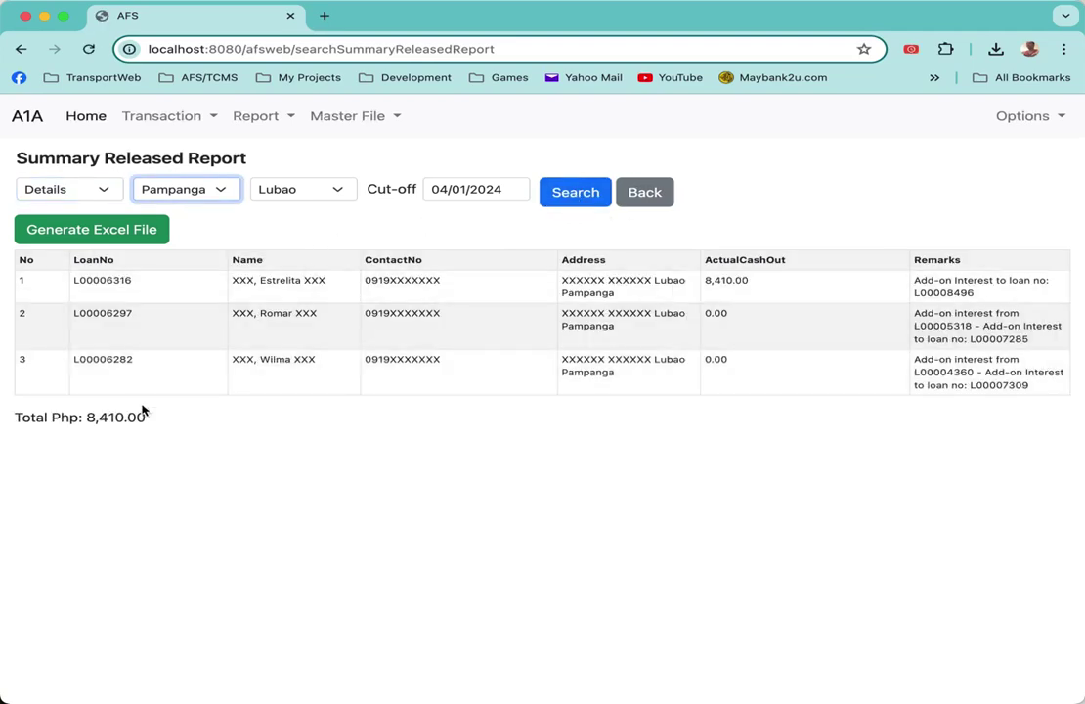
# - Change the area of the detailed report to Guagua and run the search
pyautogui.click(312, 188)
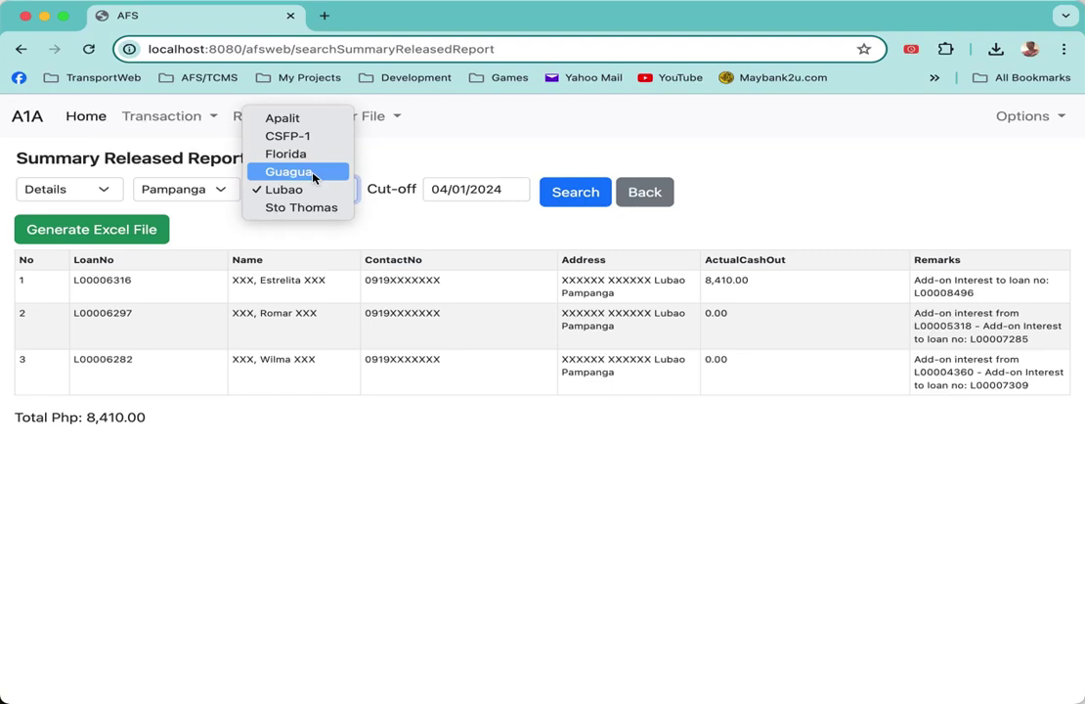
pyautogui.click(312, 173)
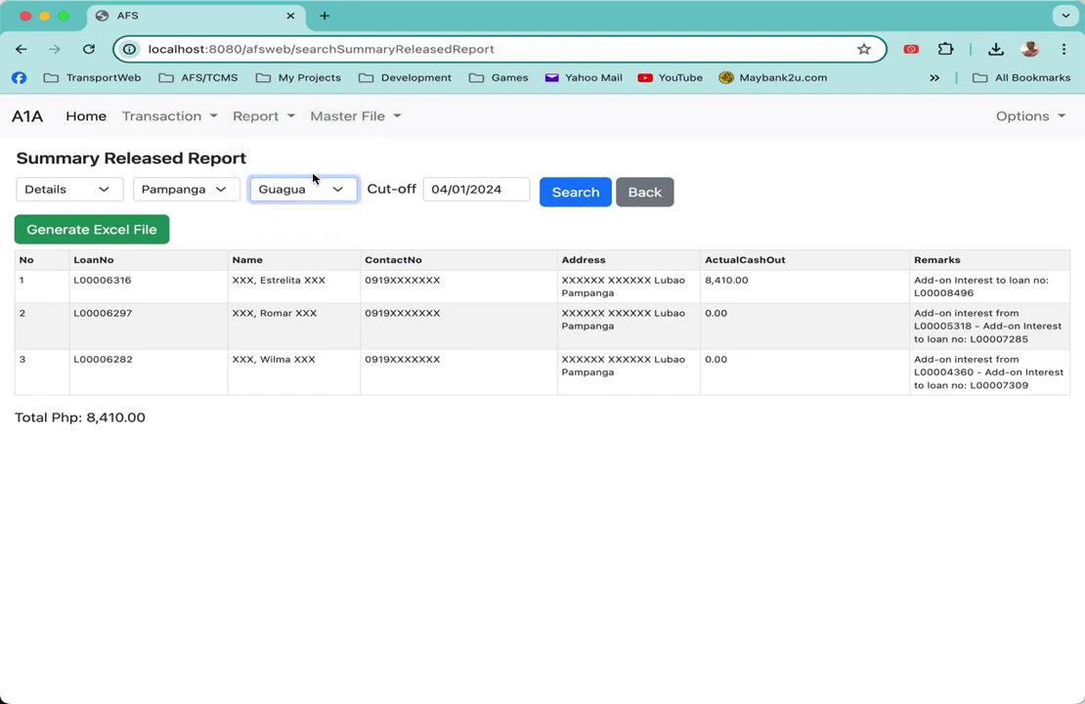
pyautogui.click(585, 203)
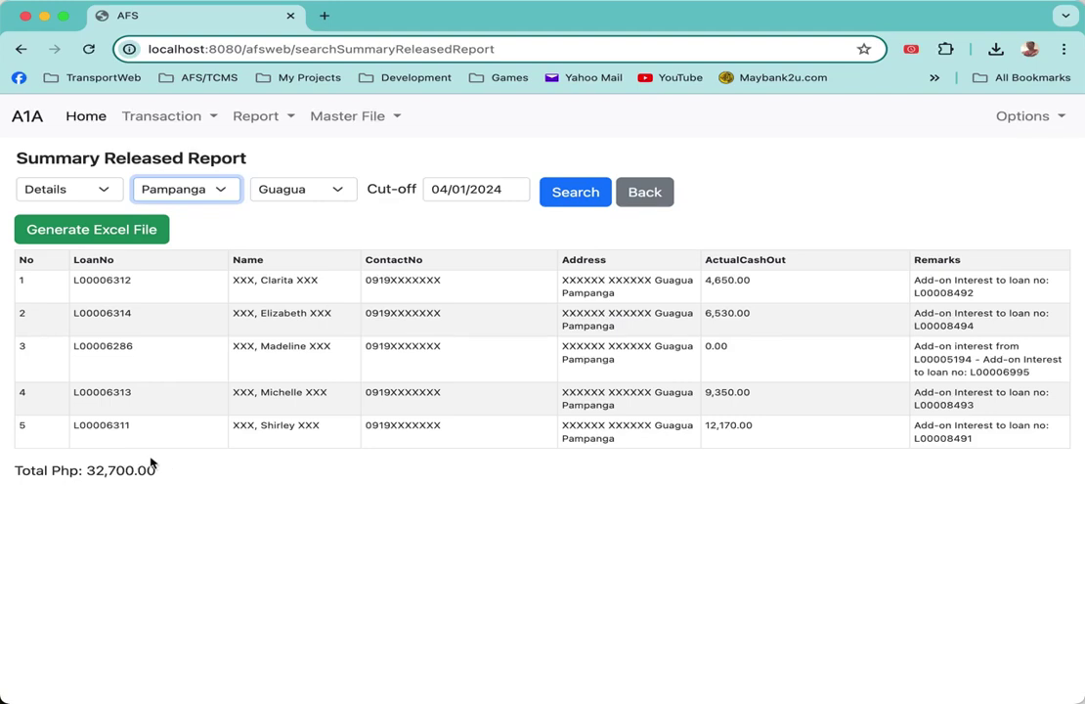
# - Generate the Excel file of the Guagua details report, open the download and bring its columns into view
pyautogui.click(110, 239)
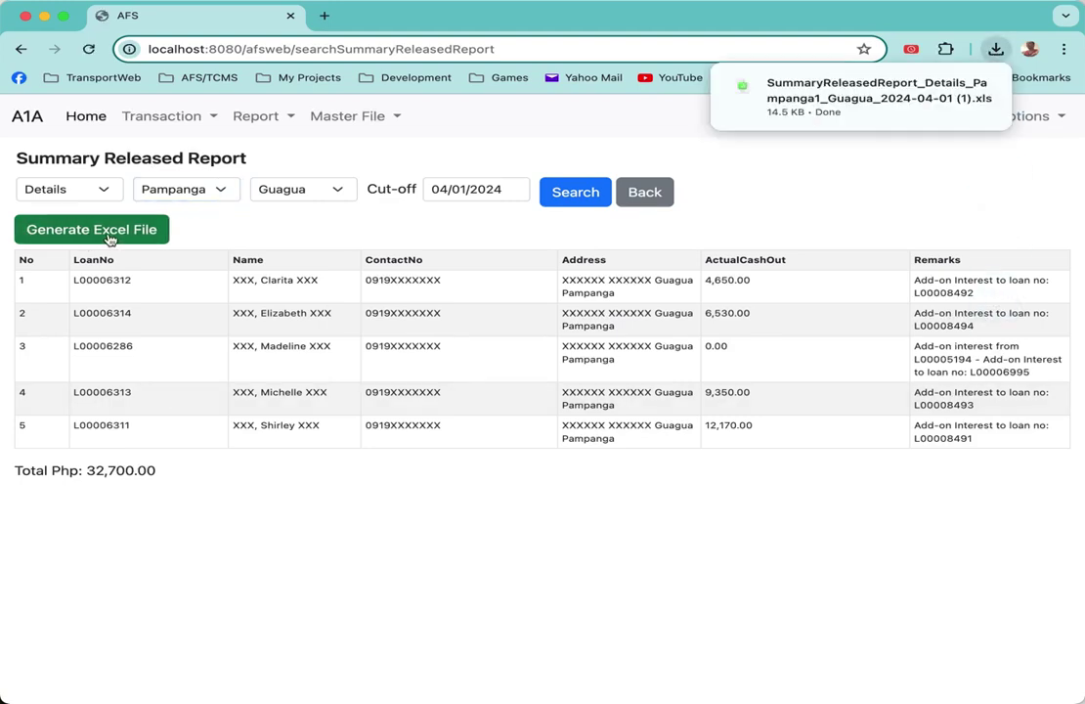
pyautogui.click(847, 103)
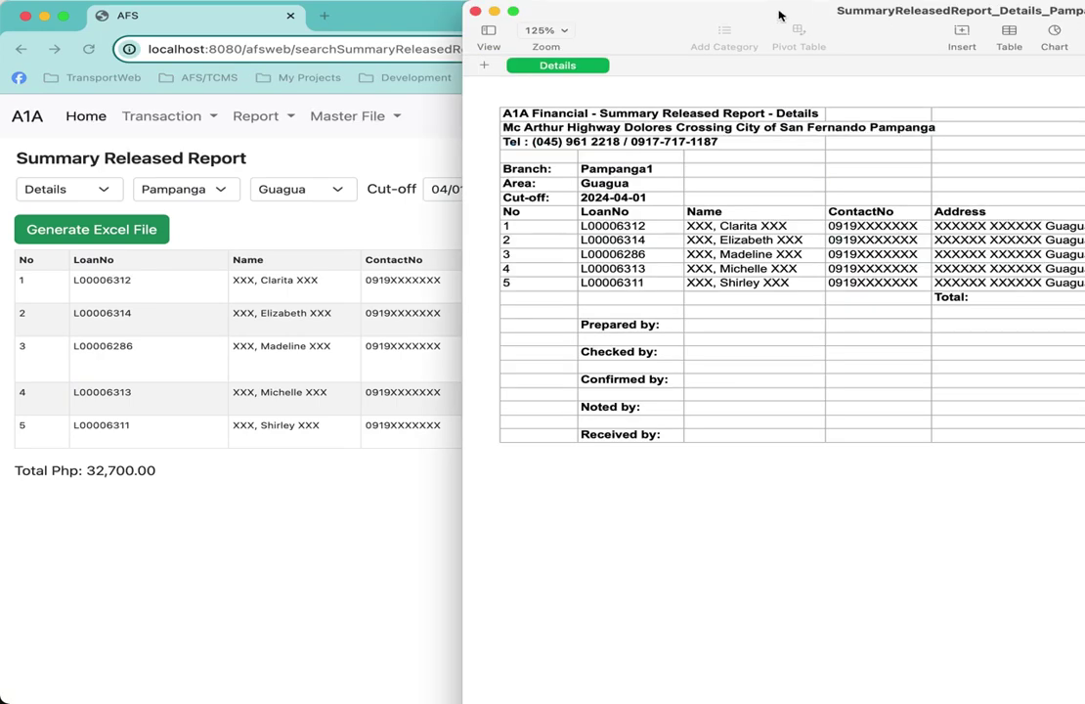
pyautogui.moveTo(779, 14); pyautogui.dragTo(347, 32)
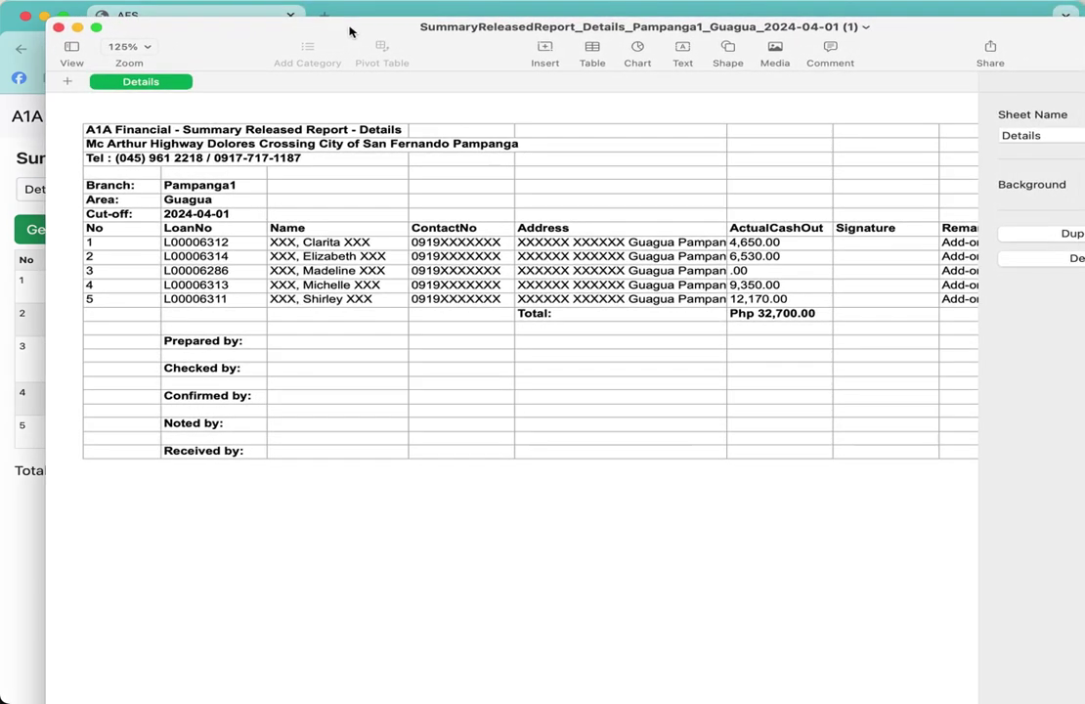
pyautogui.hscroll(1, 678, 383)
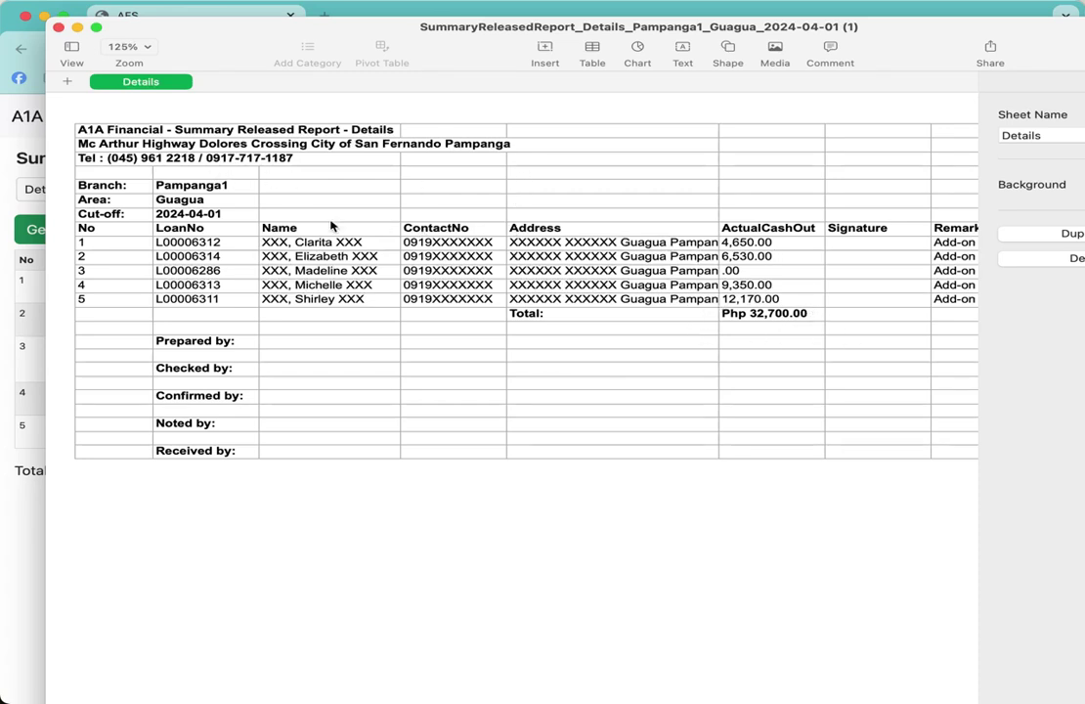
# - Close the exported Guagua spreadsheet and search the Summary report for the Bataan branch with the 04/01/2024 cut-off
pyautogui.click(58, 27)
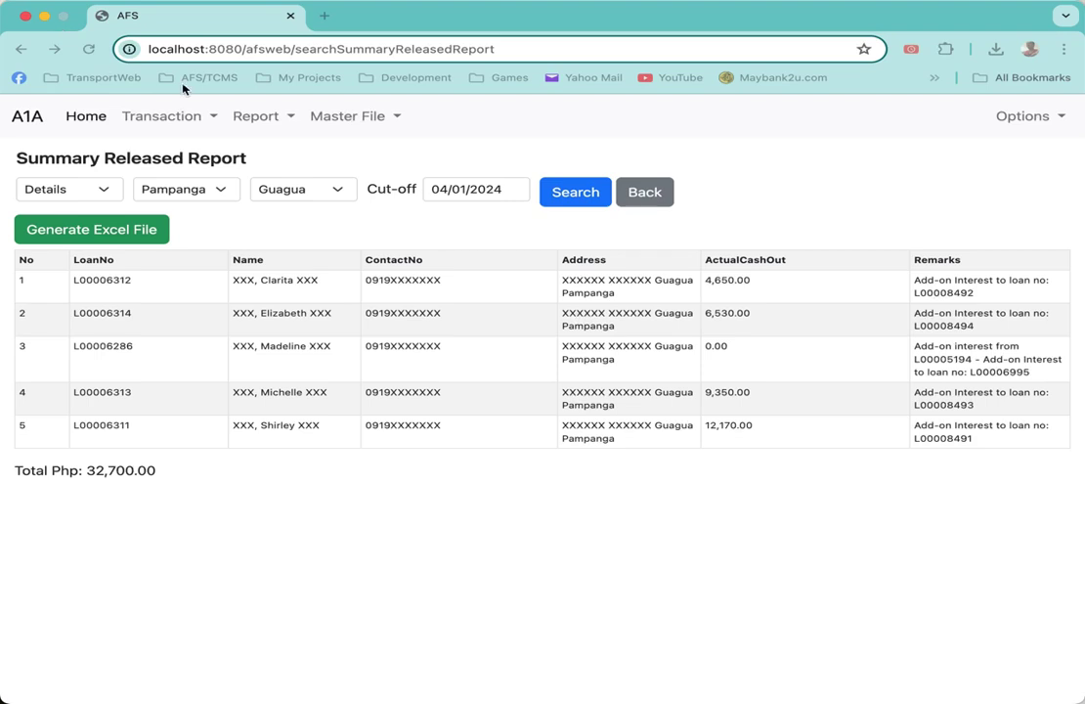
pyautogui.click(698, 145)
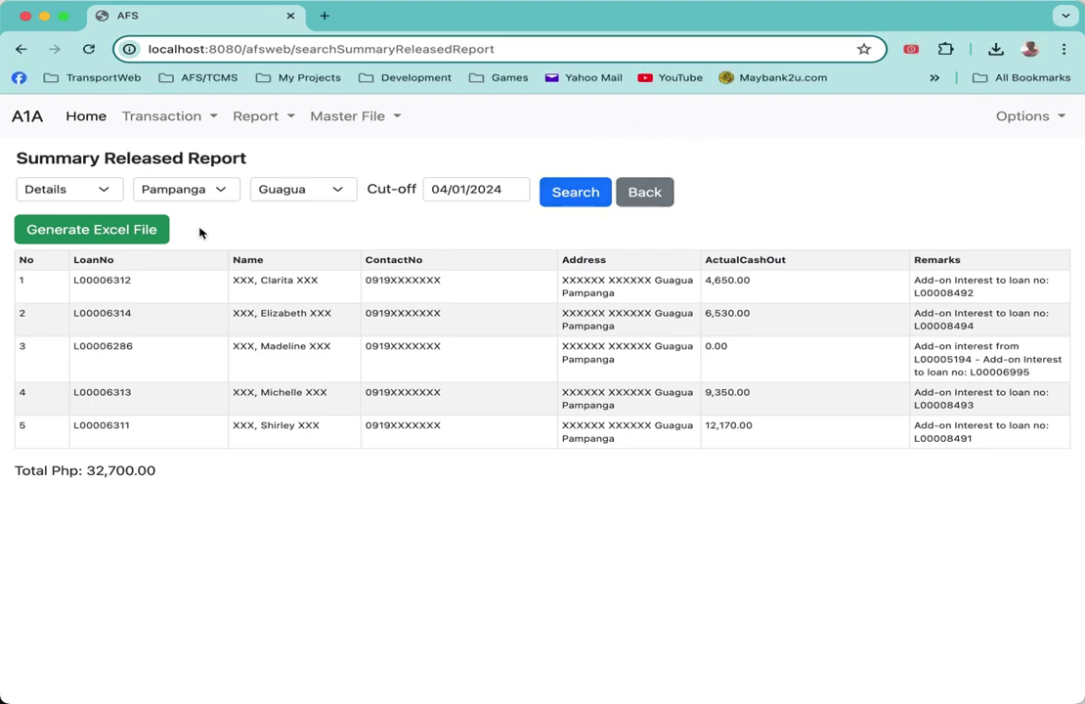
pyautogui.click(206, 196)
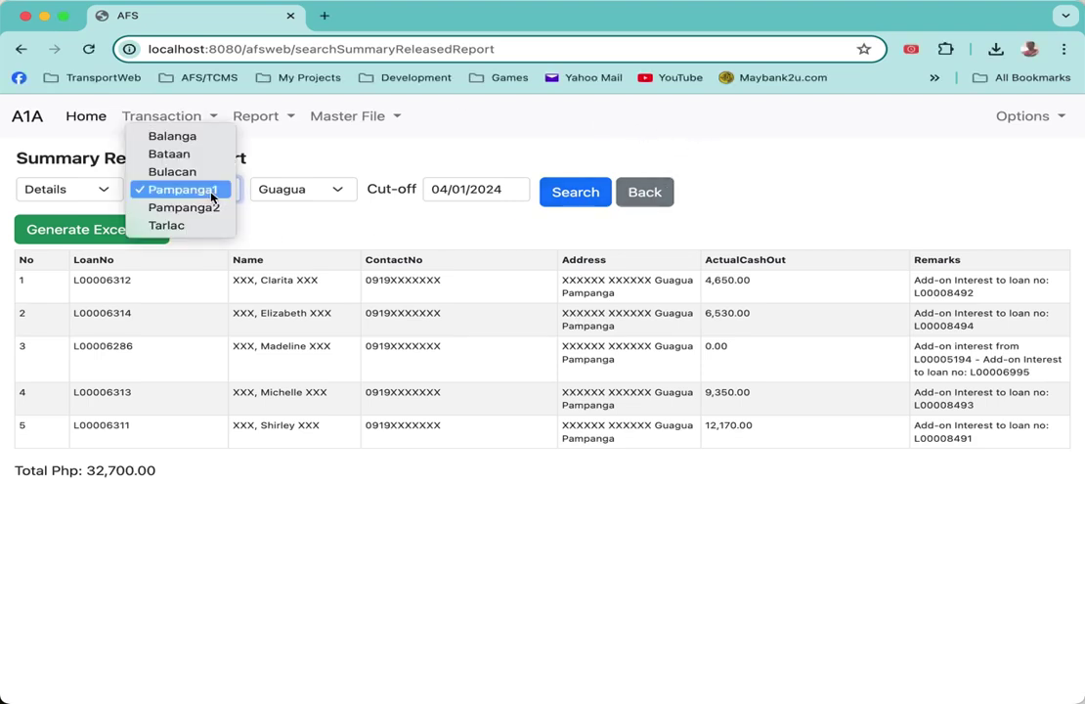
pyautogui.click(212, 156)
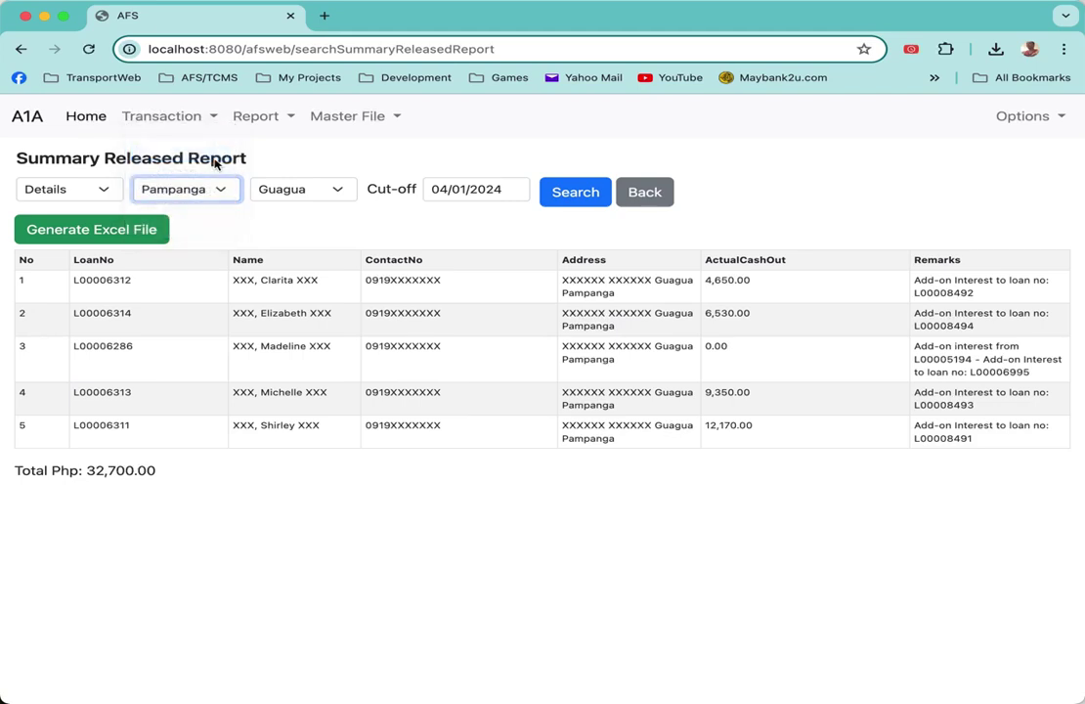
pyautogui.click(110, 194)
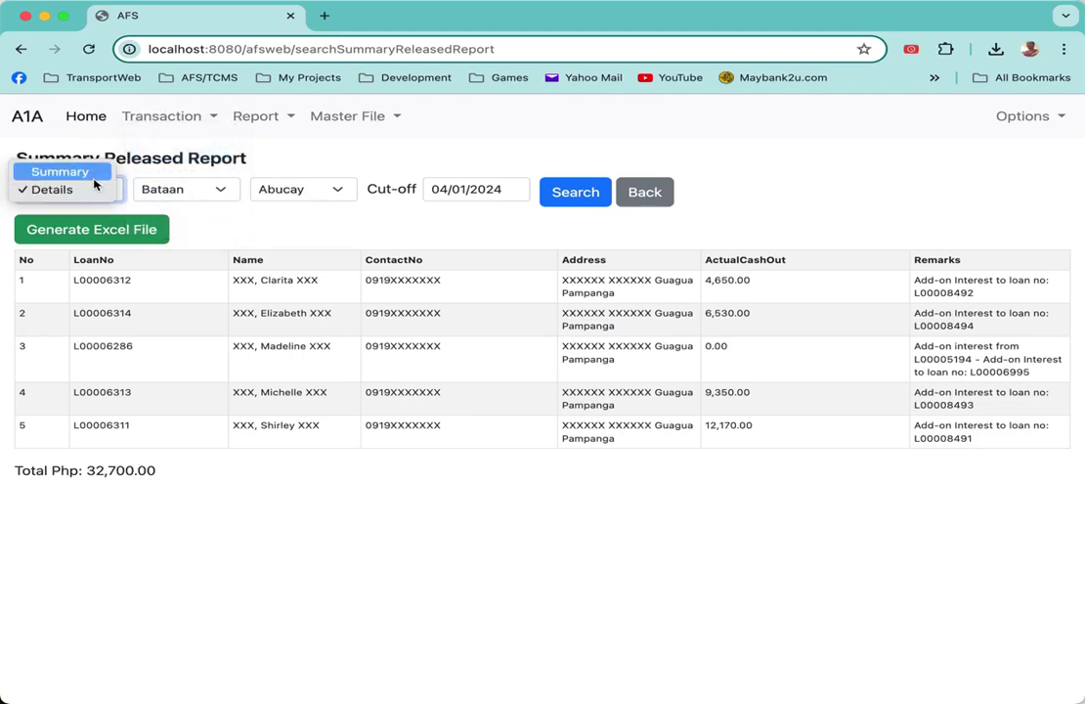
pyautogui.click(92, 172)
pyautogui.click(480, 204)
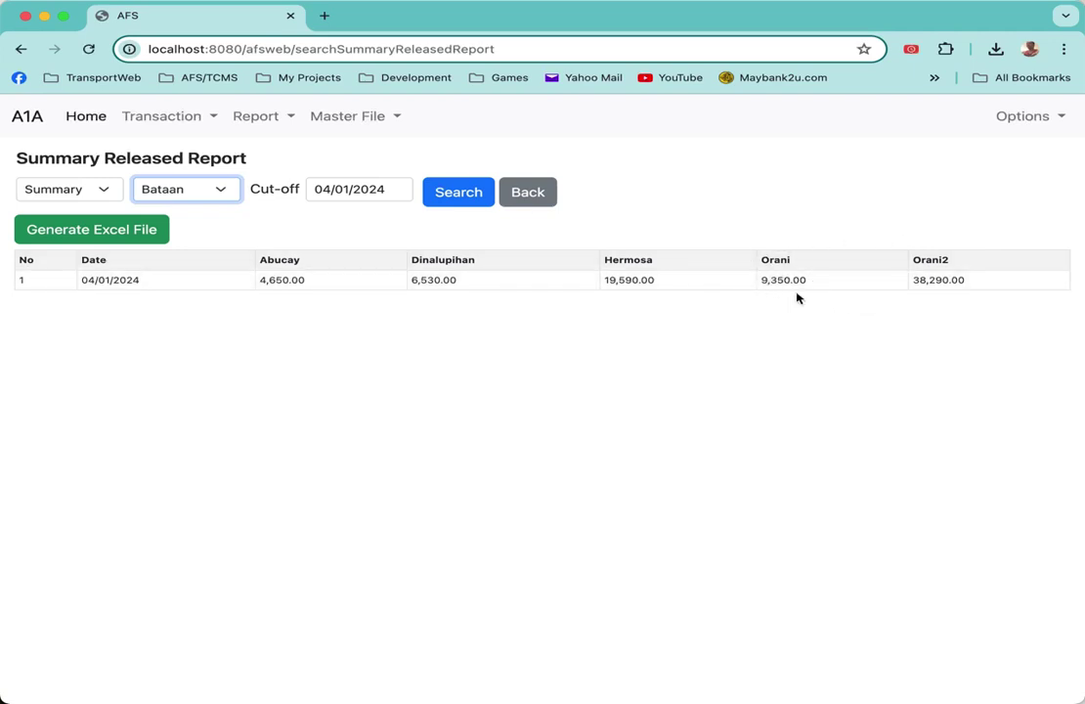
# - Switch the Bataan report to Details and search the Orani area's loans to check them against the summary
pyautogui.click(53, 190)
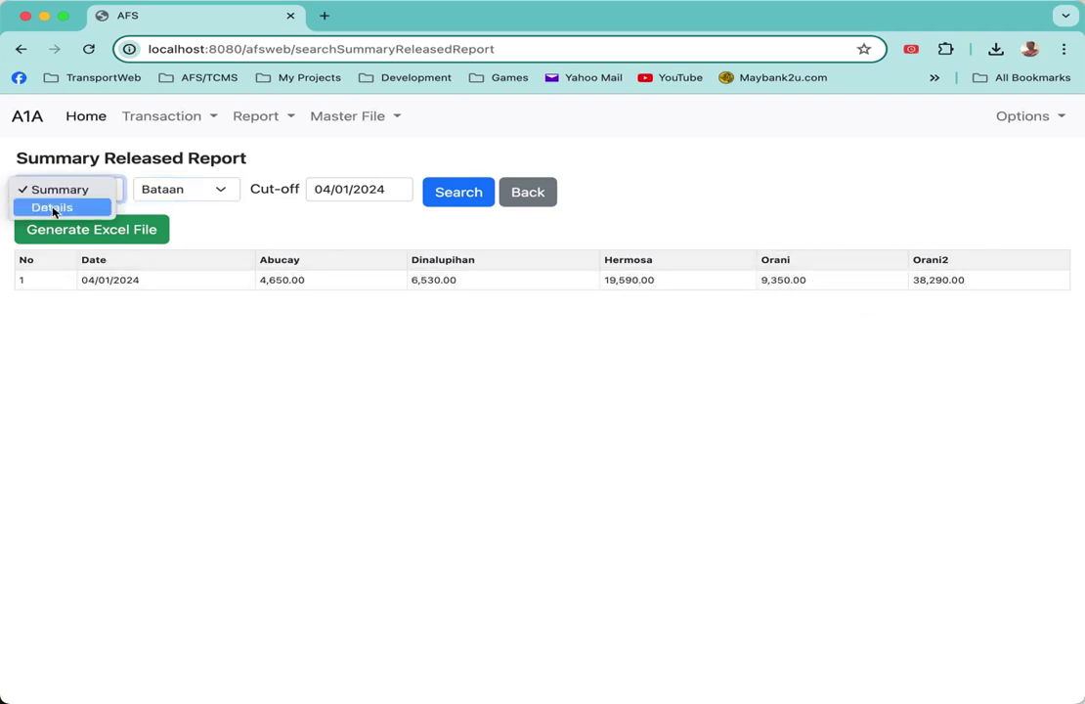
pyautogui.click(52, 207)
pyautogui.click(216, 193)
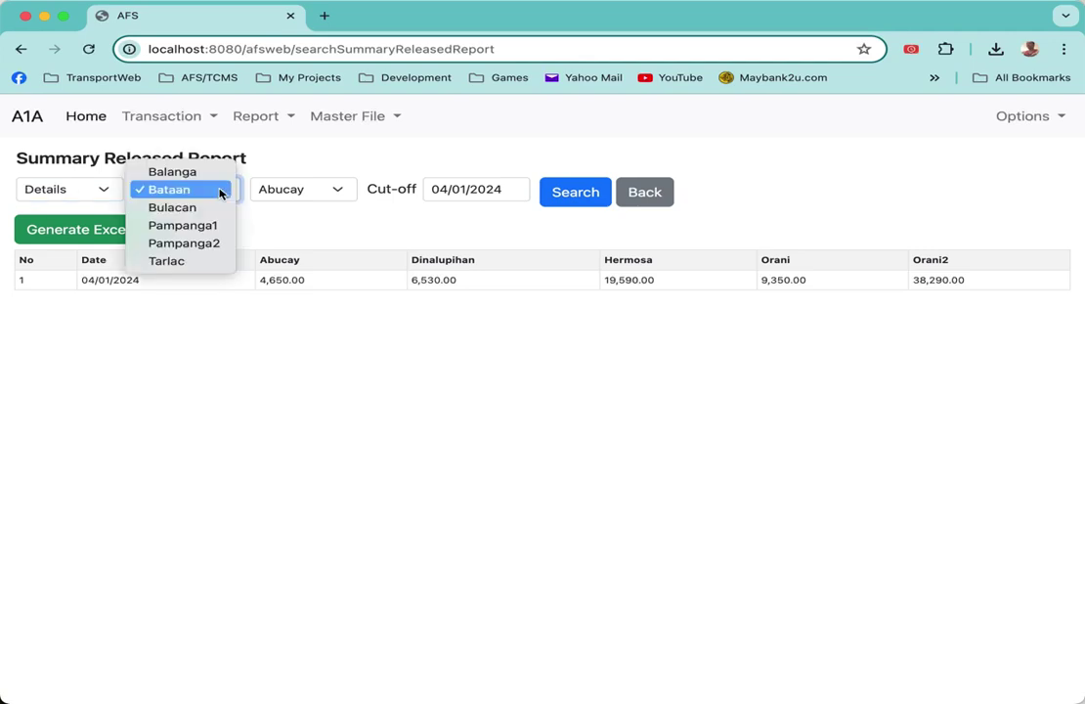
pyautogui.click(298, 194)
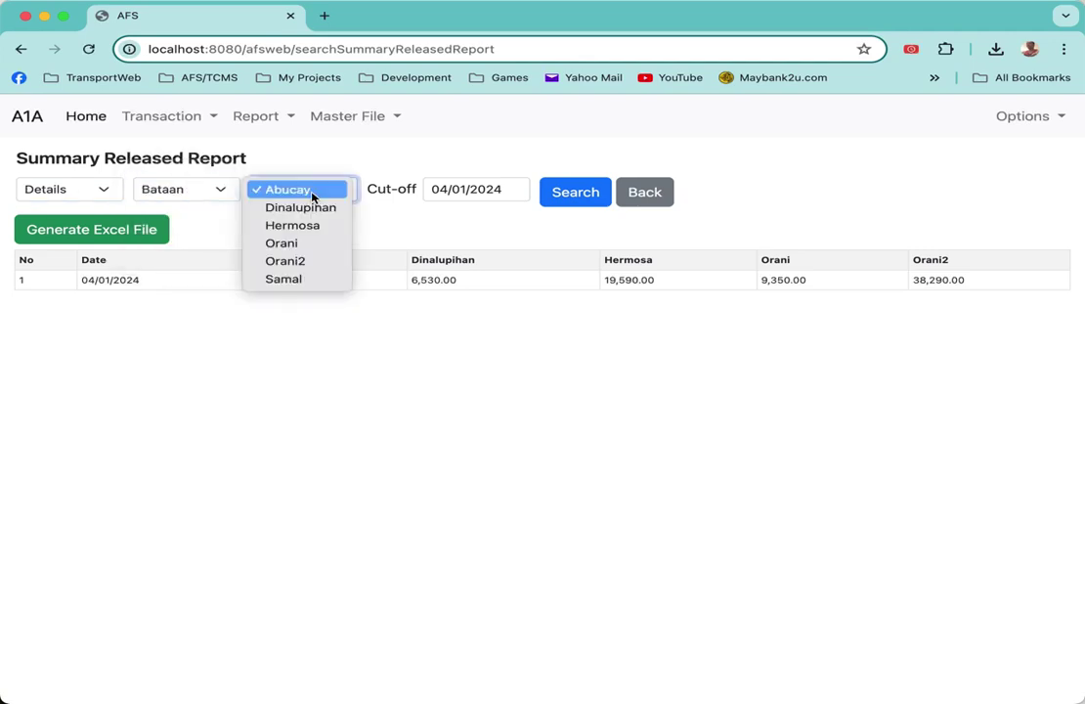
pyautogui.click(298, 242)
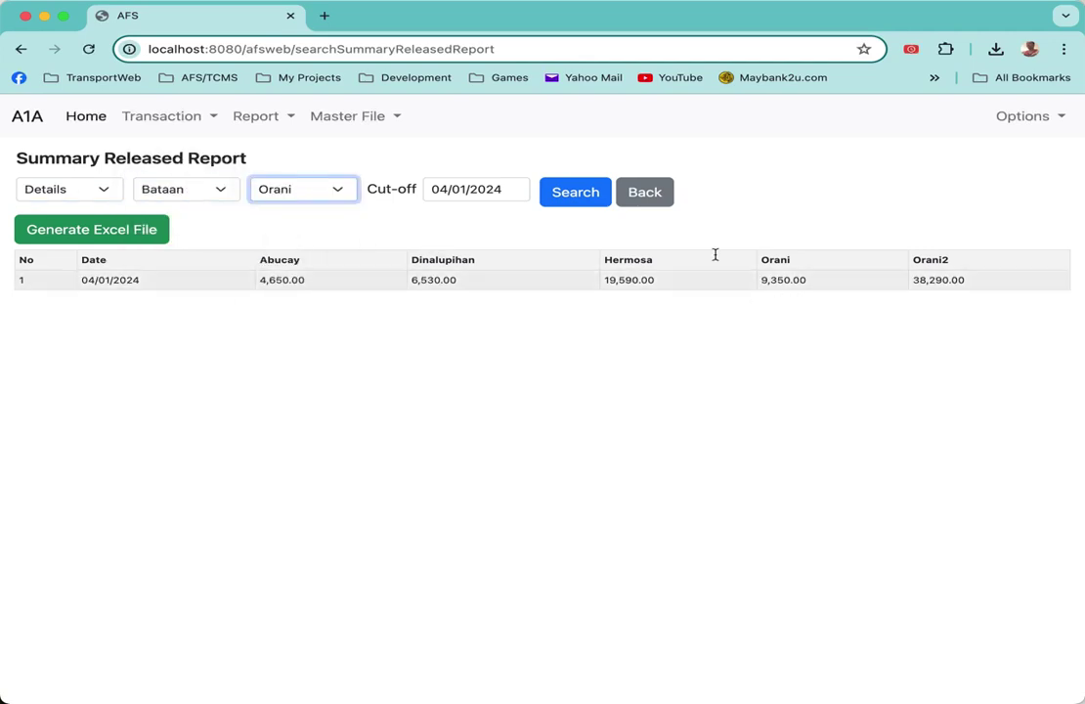
pyautogui.click(573, 200)
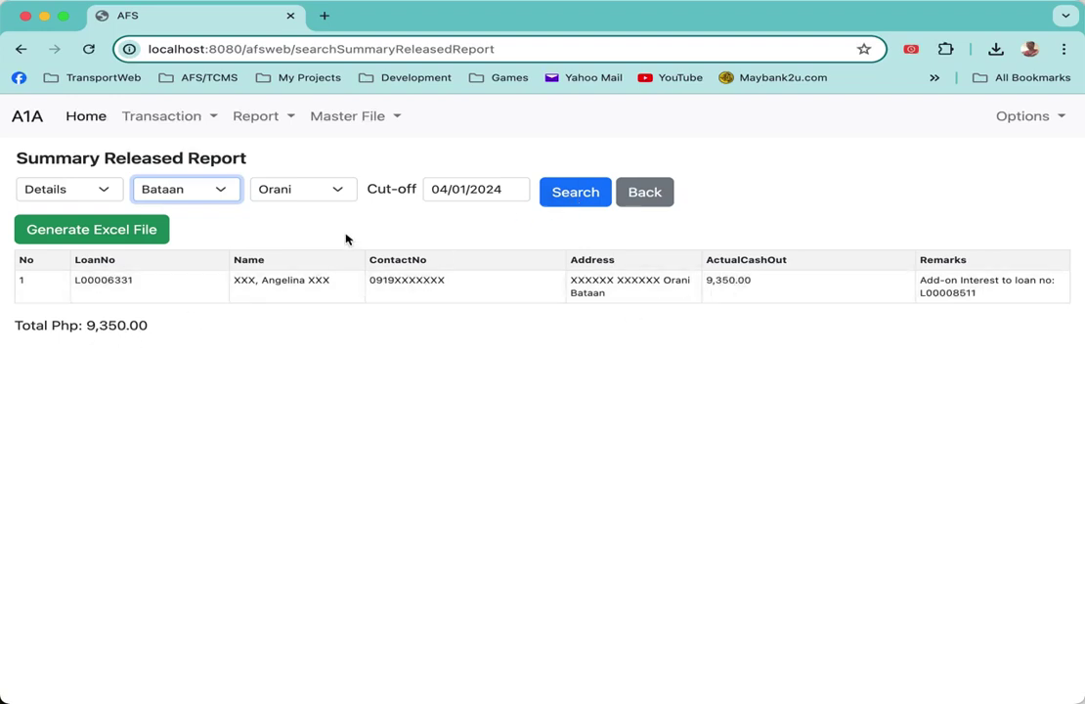
# - Change the area of the Bataan details report to Orani2 and run the search
pyautogui.click(289, 185)
pyautogui.click(293, 206)
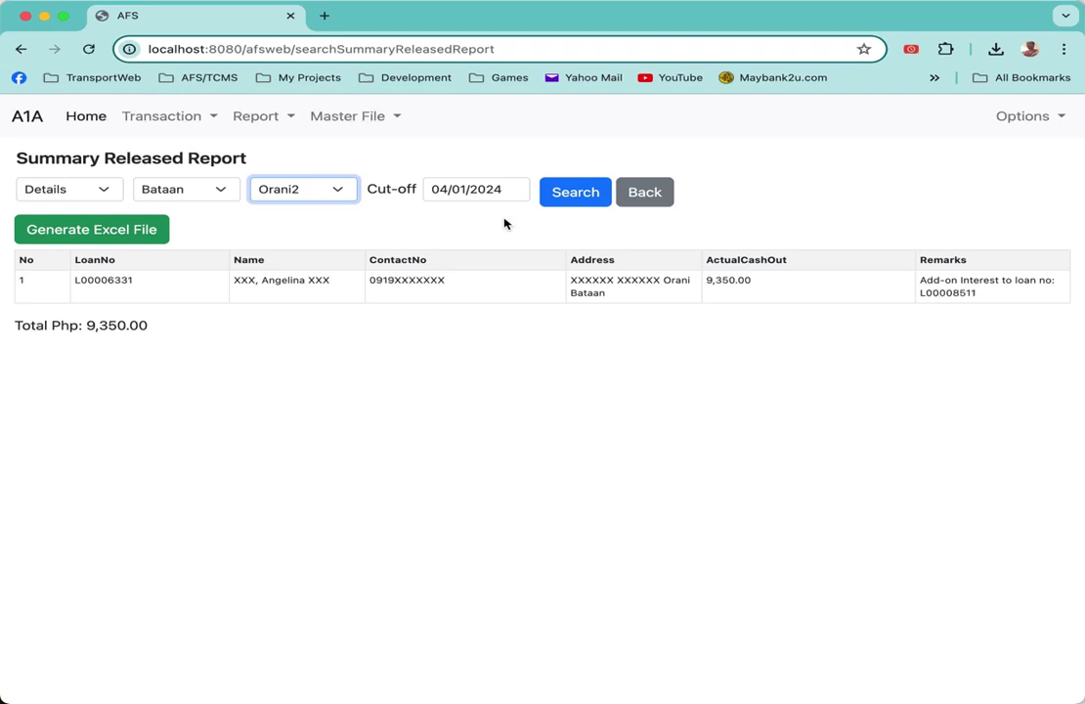
pyautogui.click(577, 199)
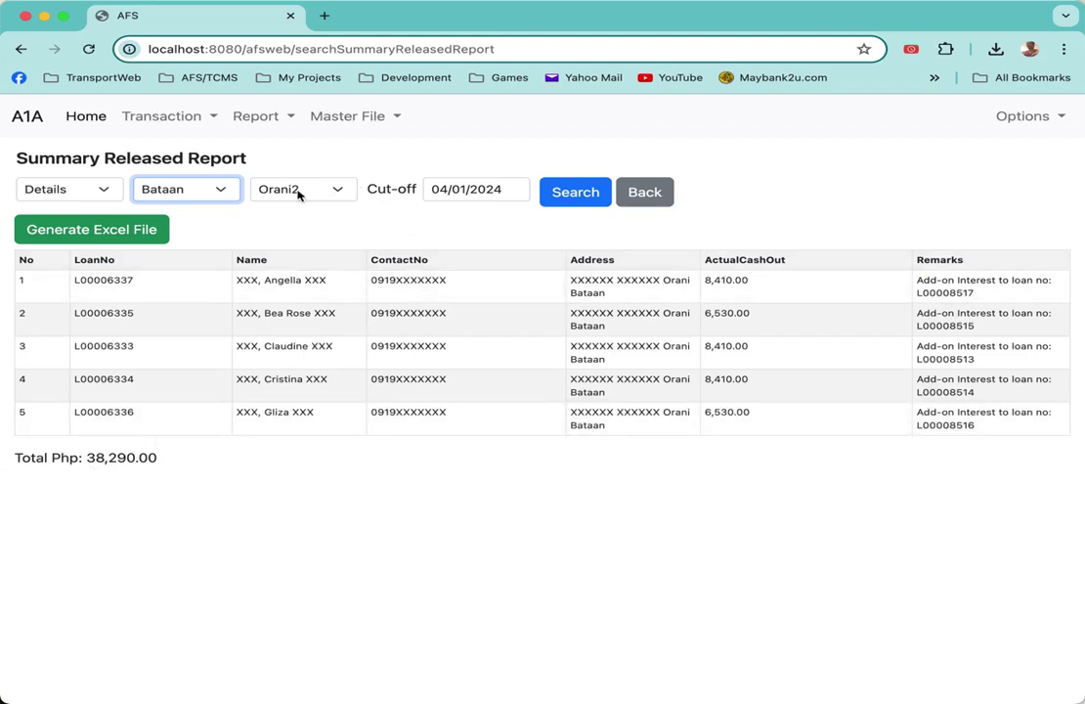
# - Return the report type to Summary and search the Bataan area amounts again
pyautogui.click(67, 188)
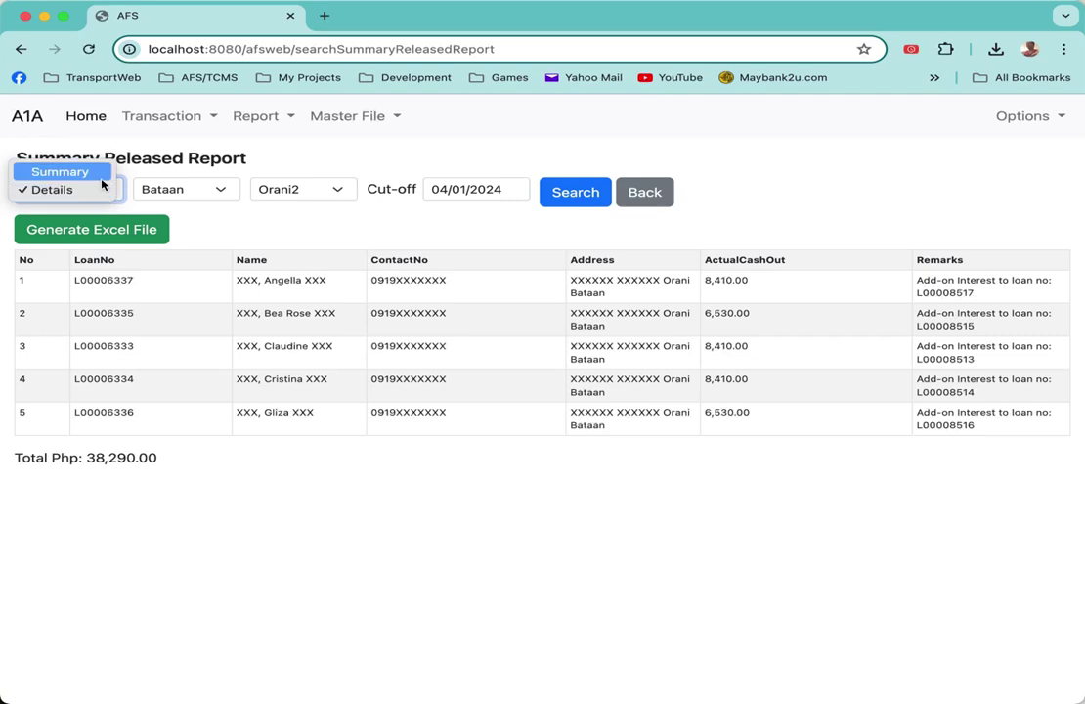
pyautogui.click(59, 172)
pyautogui.click(464, 198)
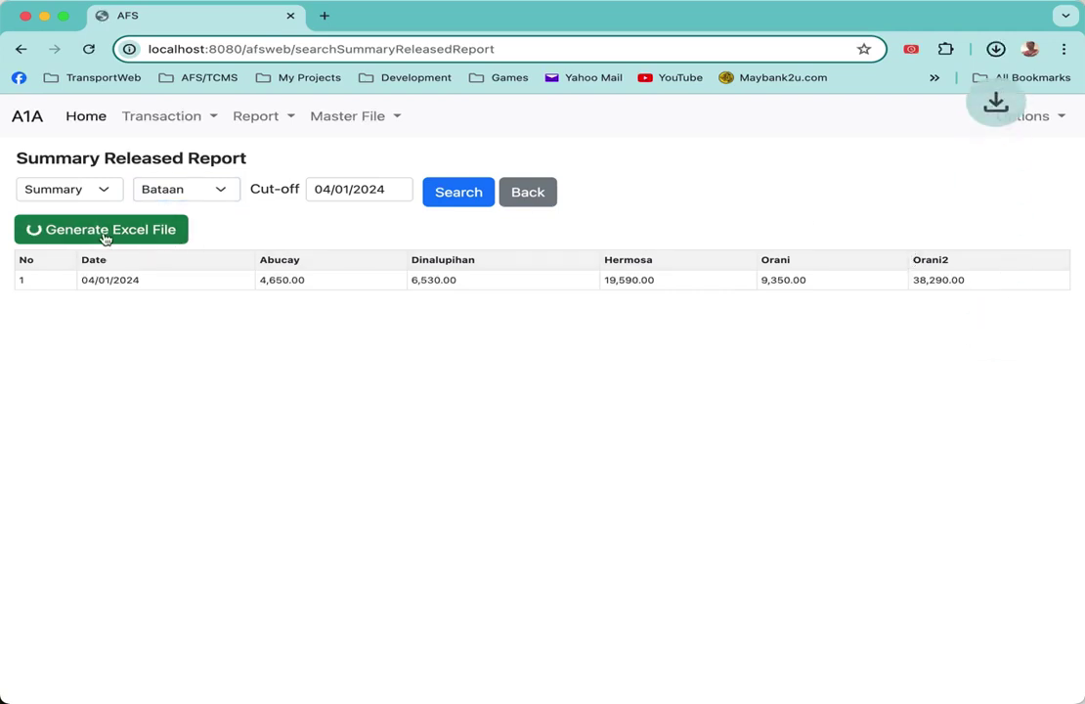
# - Generate the Excel file of the Bataan summary, open the download to review the area amounts, and close it
pyautogui.moveTo(777, 122)
pyautogui.click(824, 101)
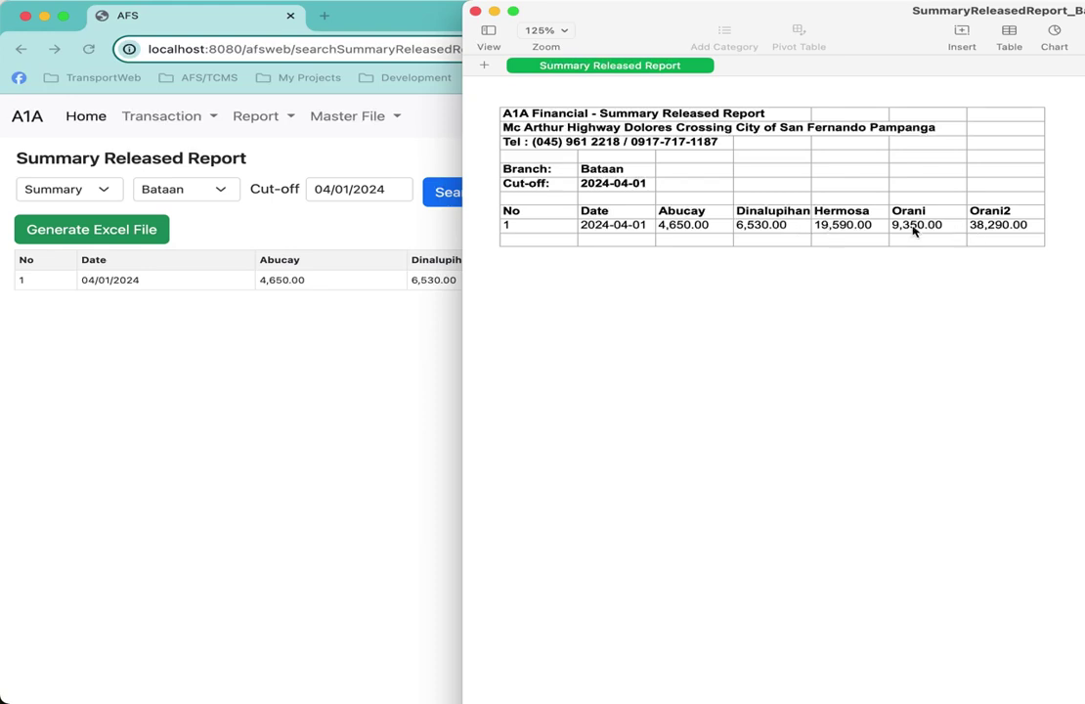
pyautogui.click(476, 11)
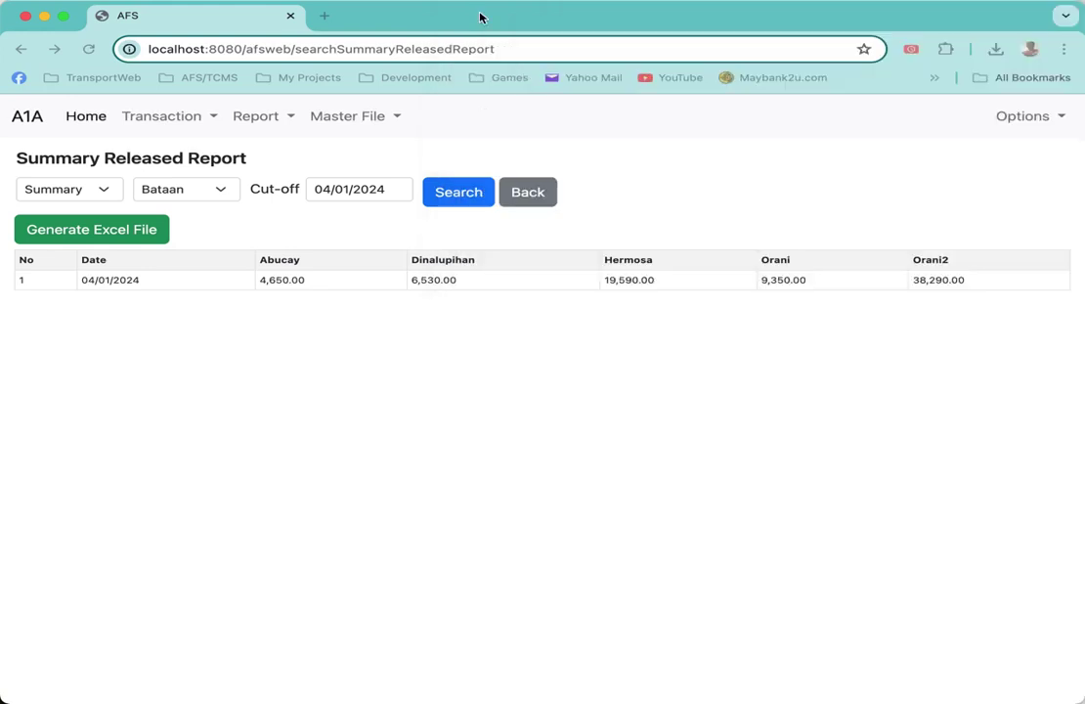
pyautogui.click(771, 193)
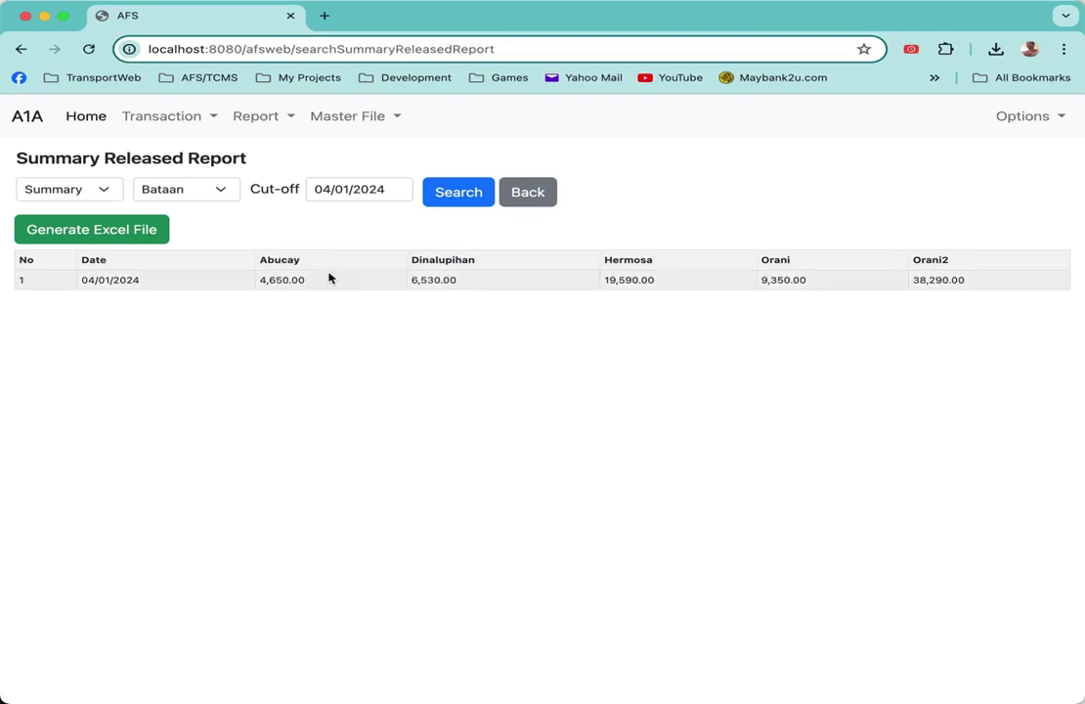
# - Switch the Bataan report to Details and search the Dinalupihan area's loans to check them against the summary
pyautogui.click(90, 191)
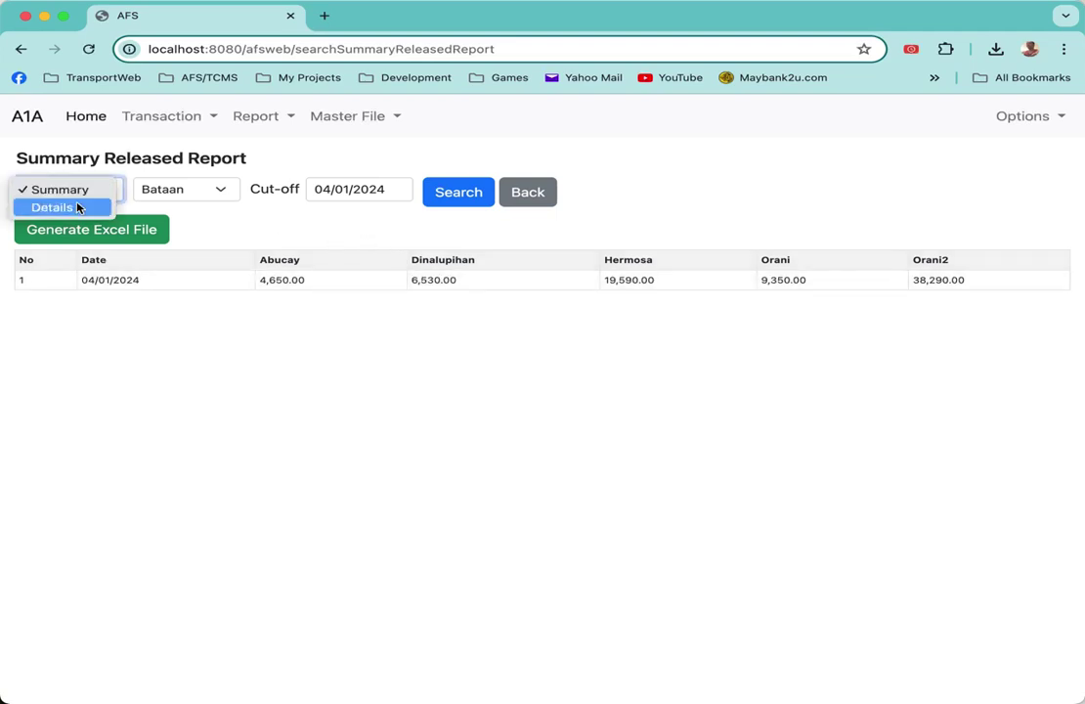
pyautogui.click(77, 207)
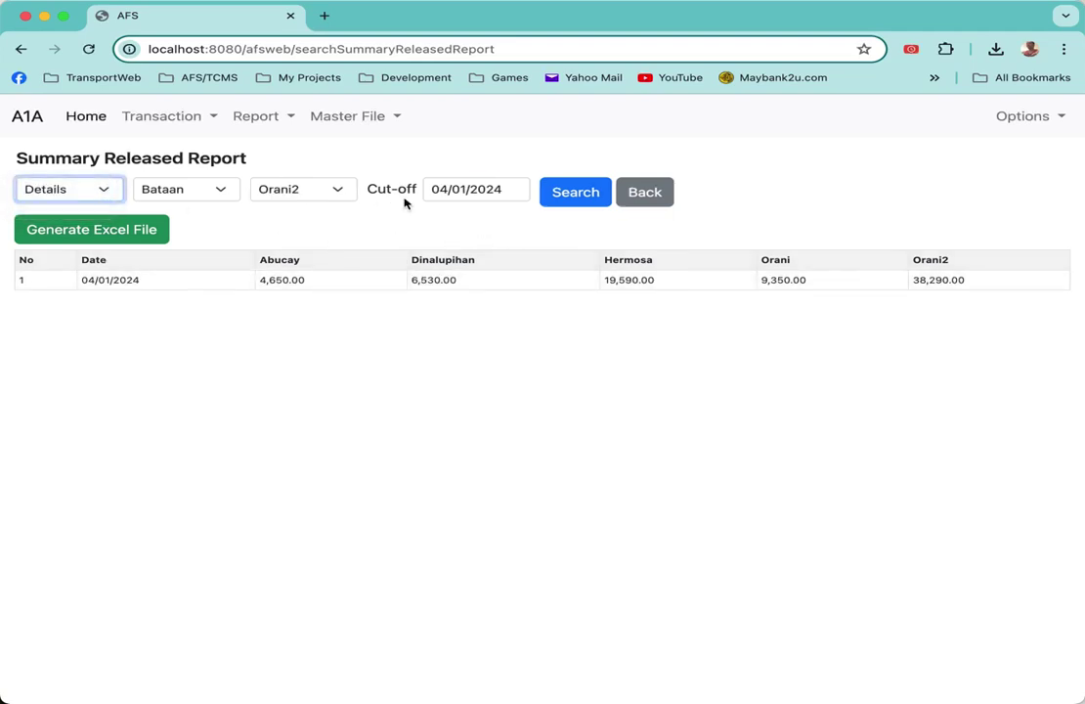
pyautogui.click(336, 196)
pyautogui.click(335, 136)
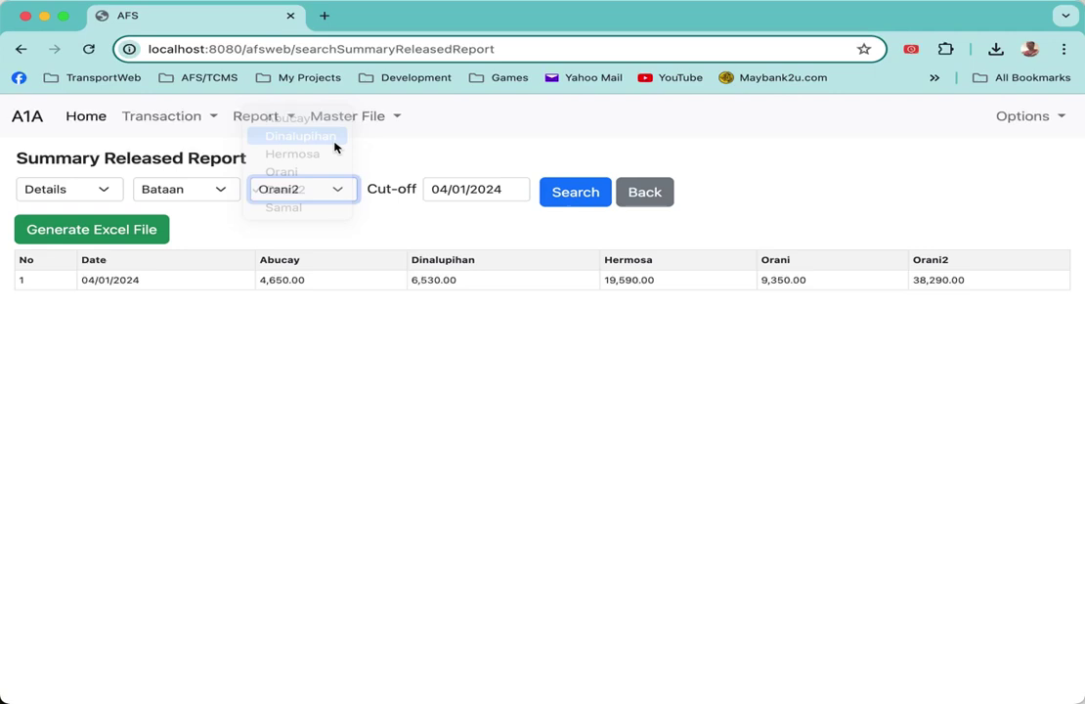
pyautogui.click(573, 191)
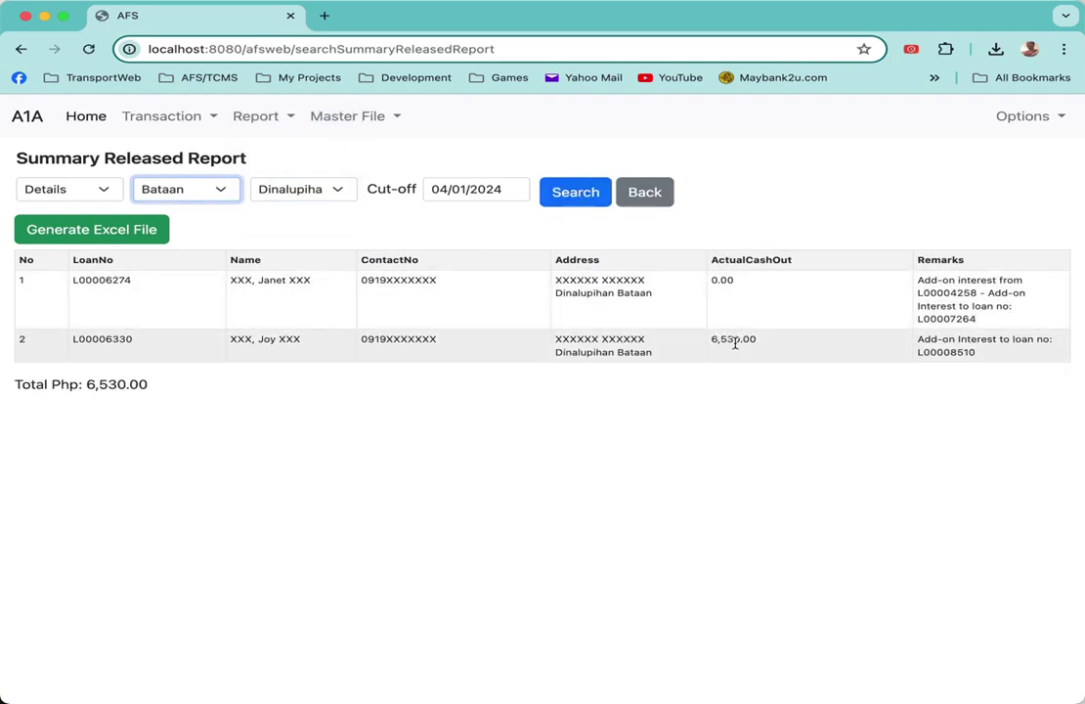
pyautogui.click(586, 444)
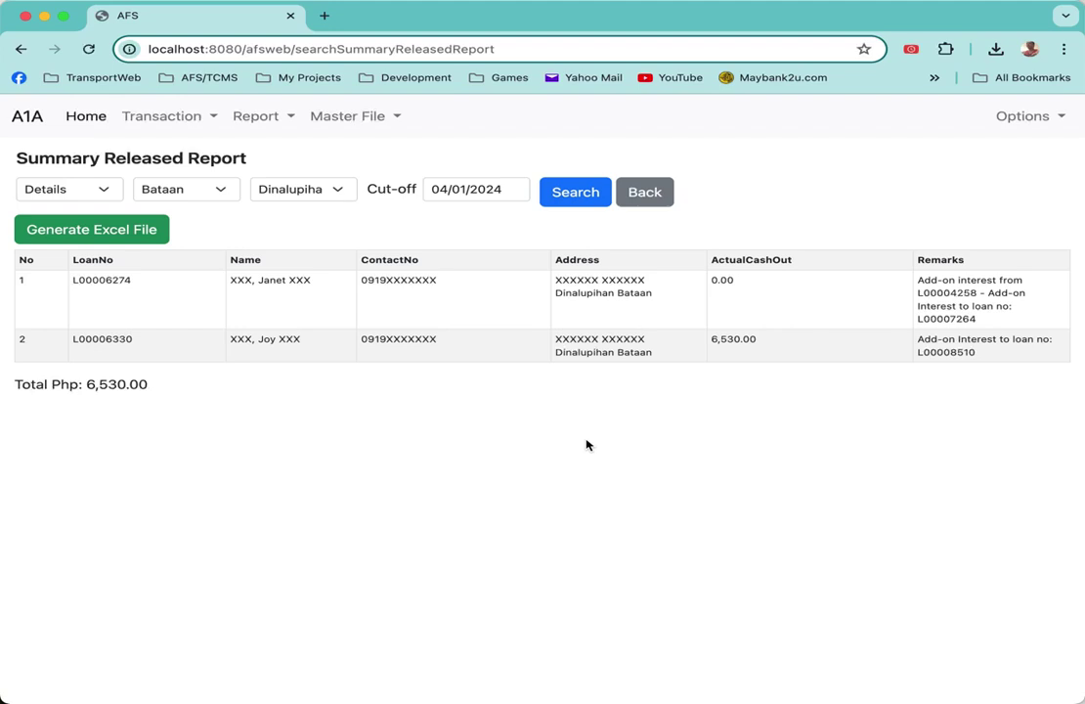